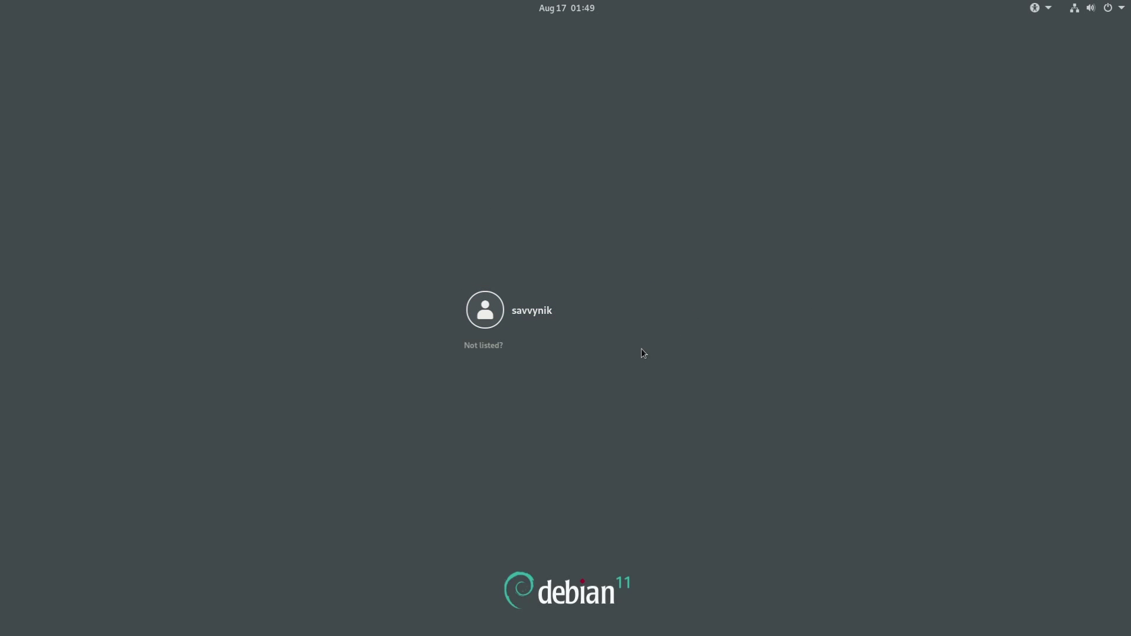
- Turn on Large Text from the login screen's accessibility menu
left_click(1035, 8)
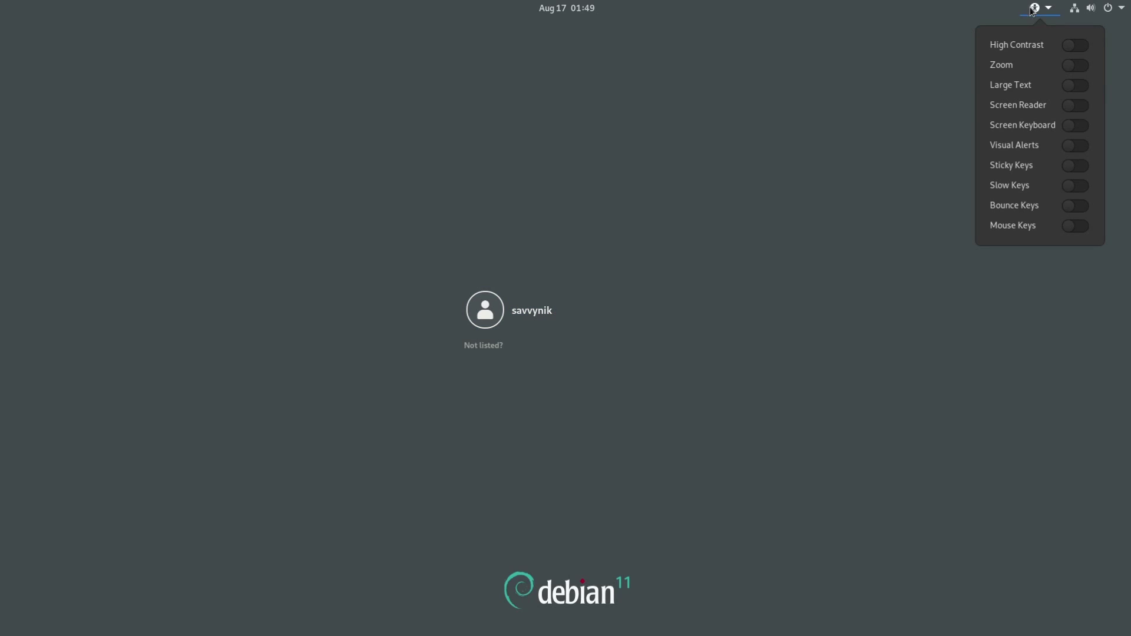
left_click(1048, 92)
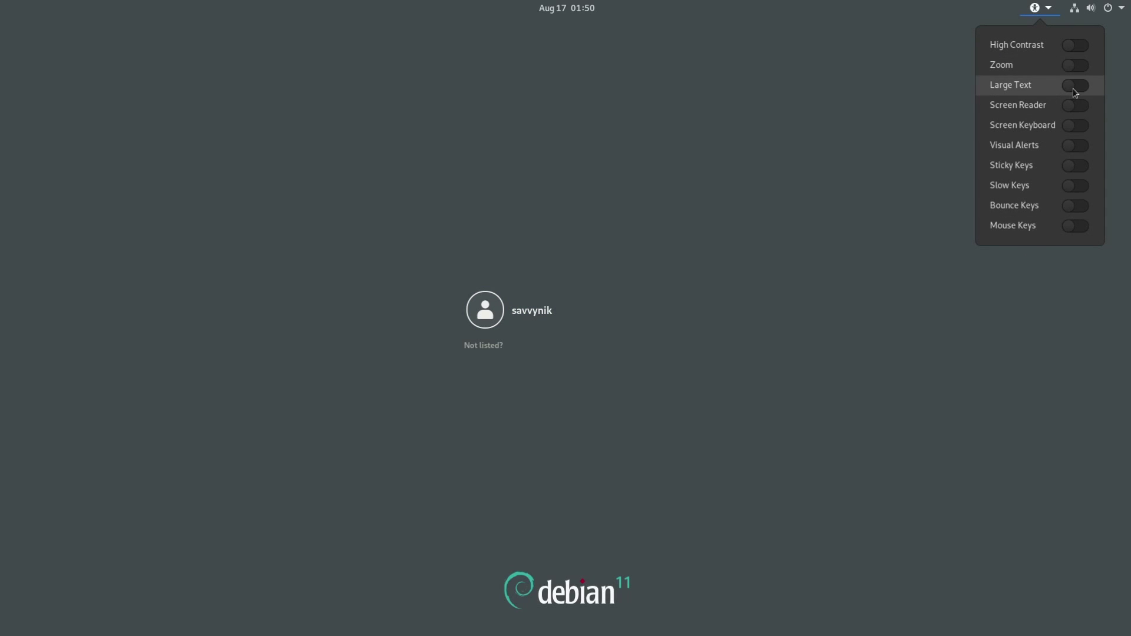
left_click(1035, 11)
key("Escape")
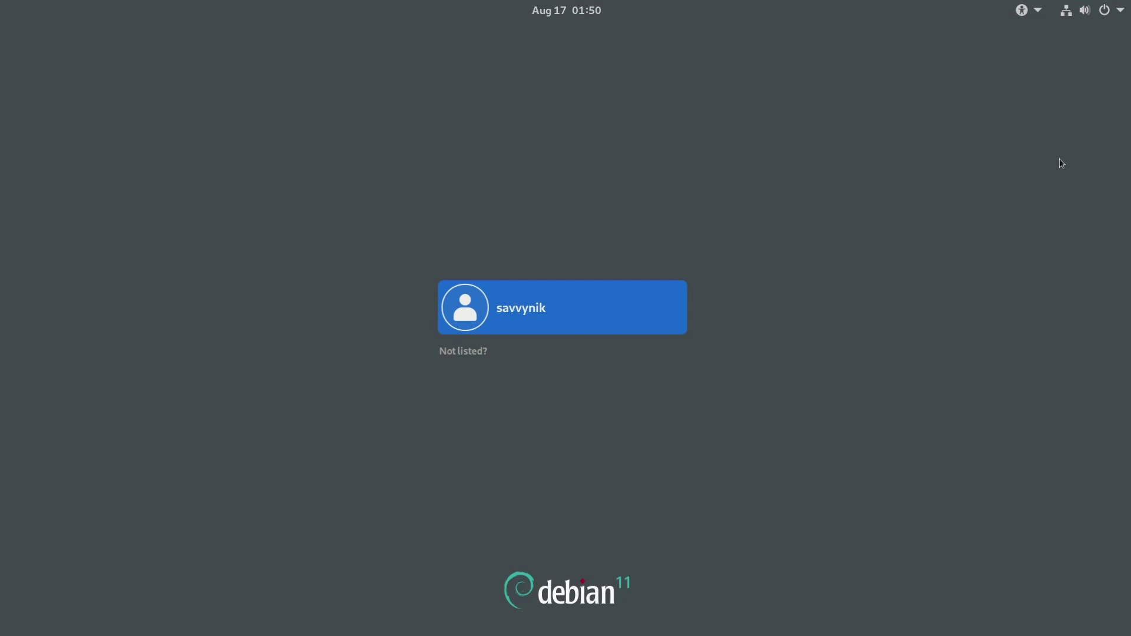
- Glance at the volume, network and power menu, then pick the user account to sign in
left_click(1106, 11)
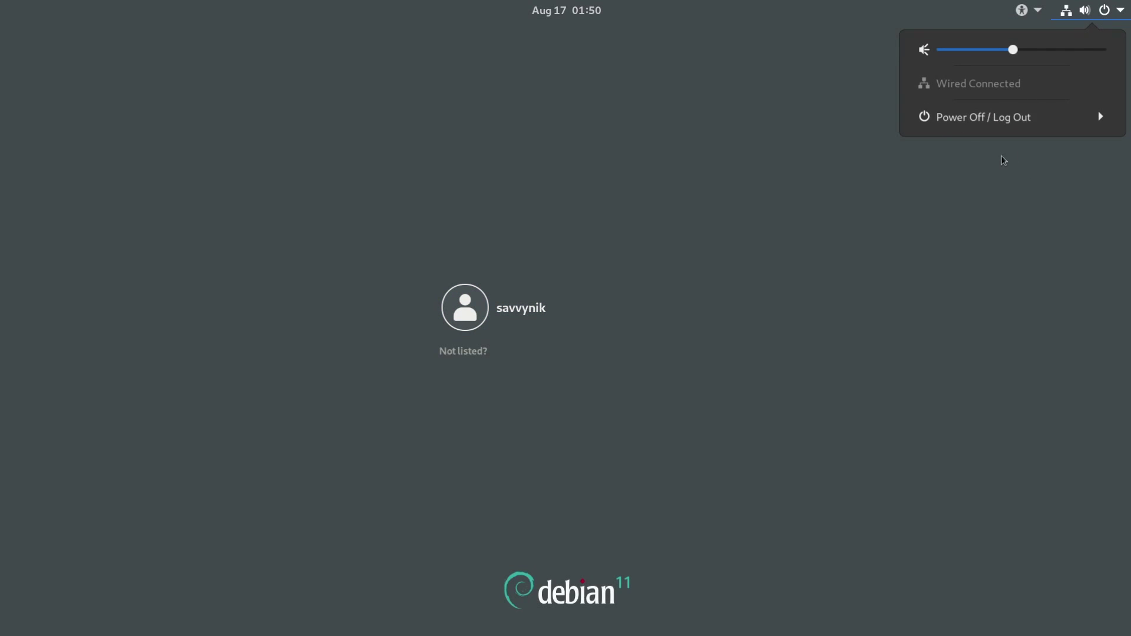
key("Escape")
left_click(657, 303)
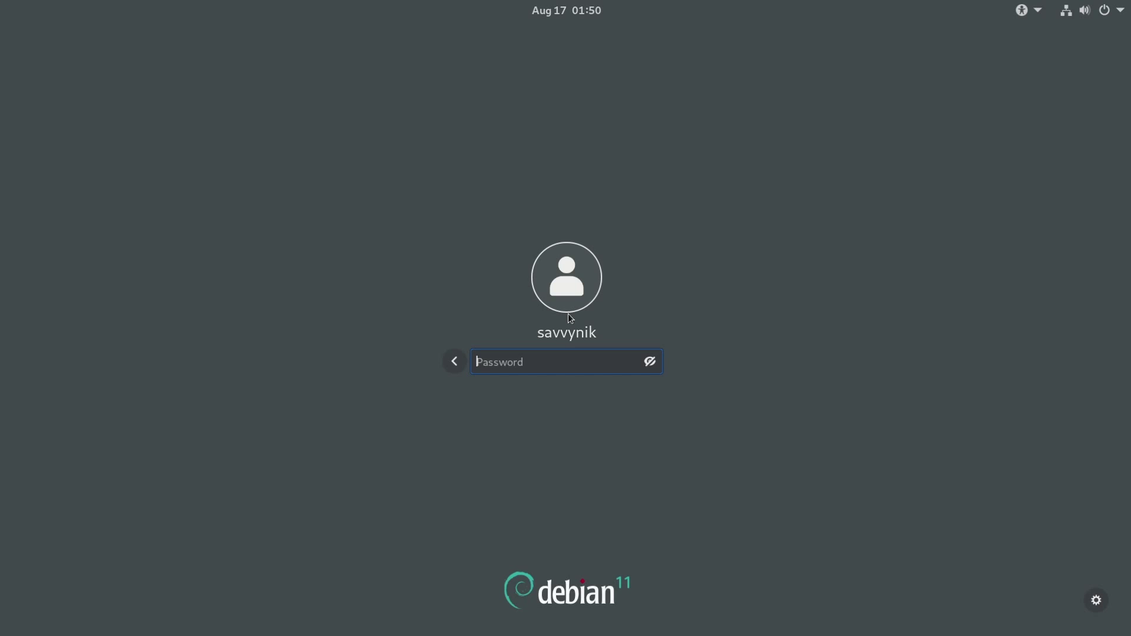
- Enter the account password and log in to the Debian desktop
type("********")
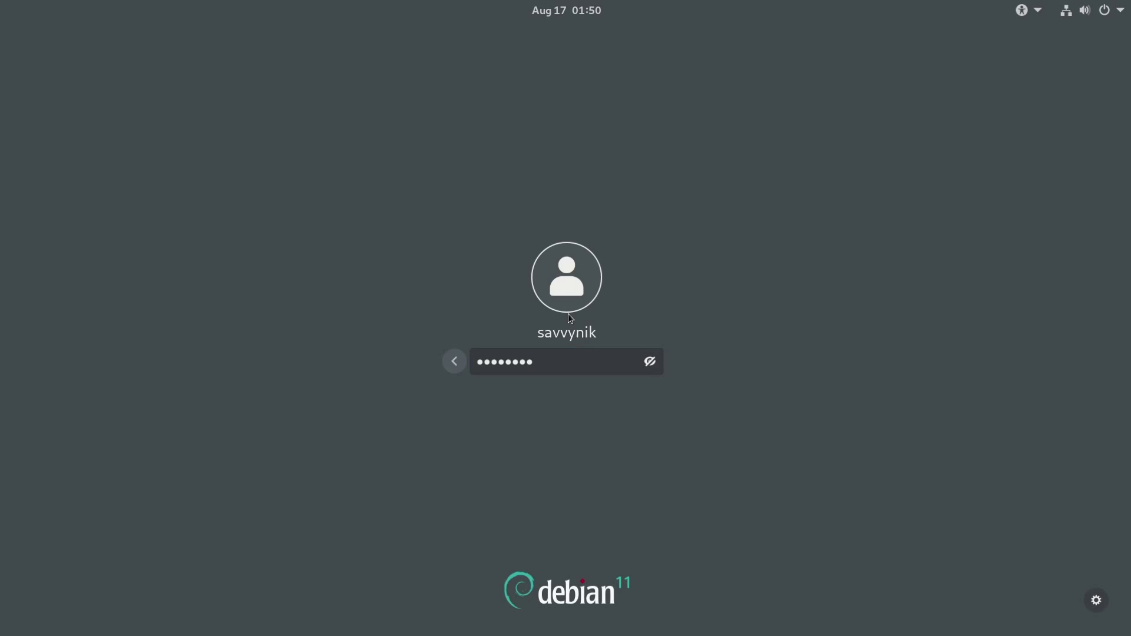
key("Return")
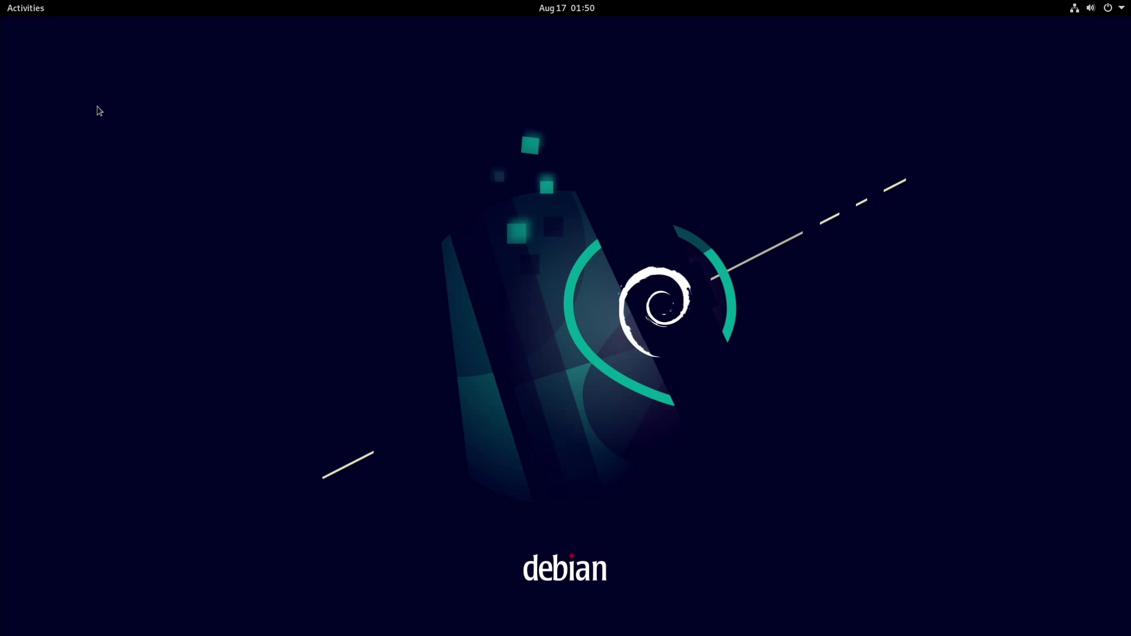
- From the activities overview, display the grid of all installed applications
left_click(29, 9)
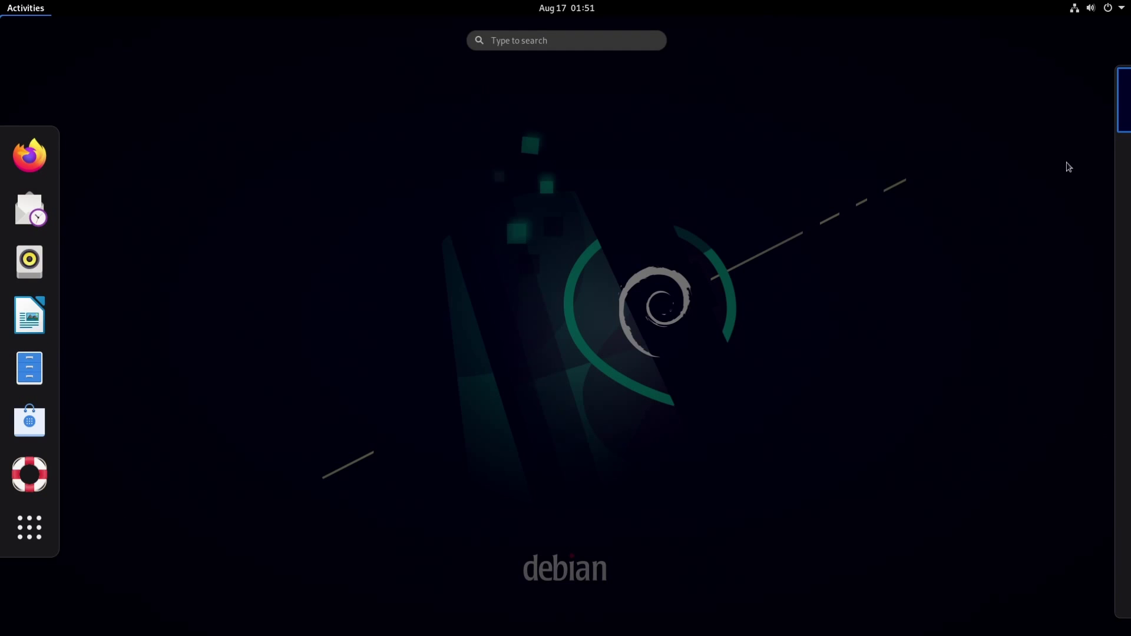
mouse_move(1112, 126)
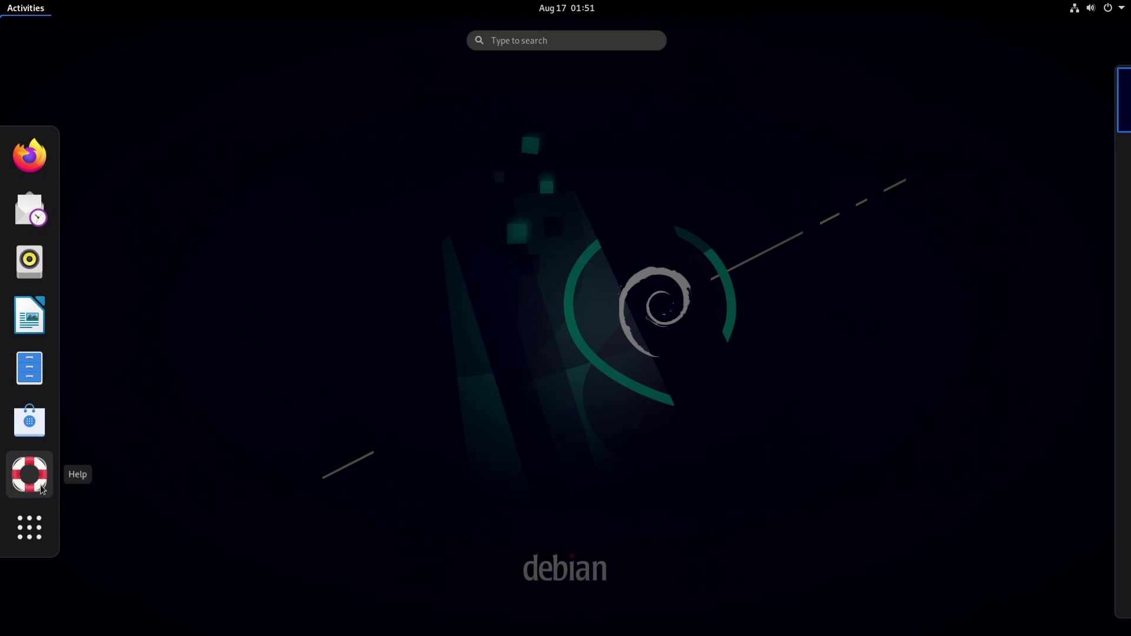
left_click(31, 530)
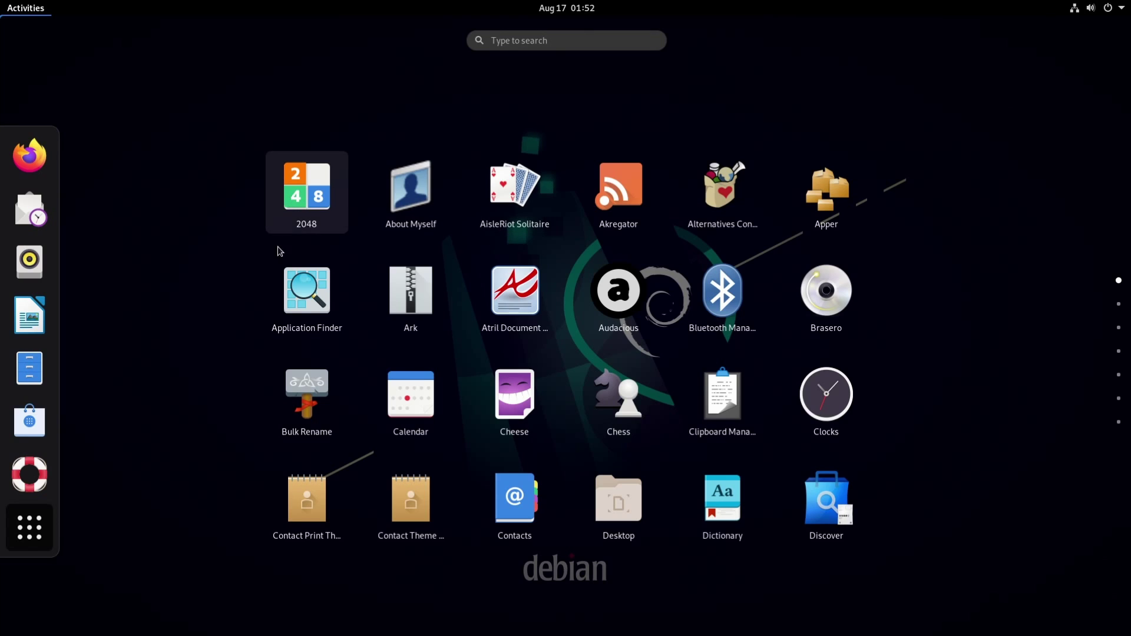
scroll(920, 319, "down", 1)
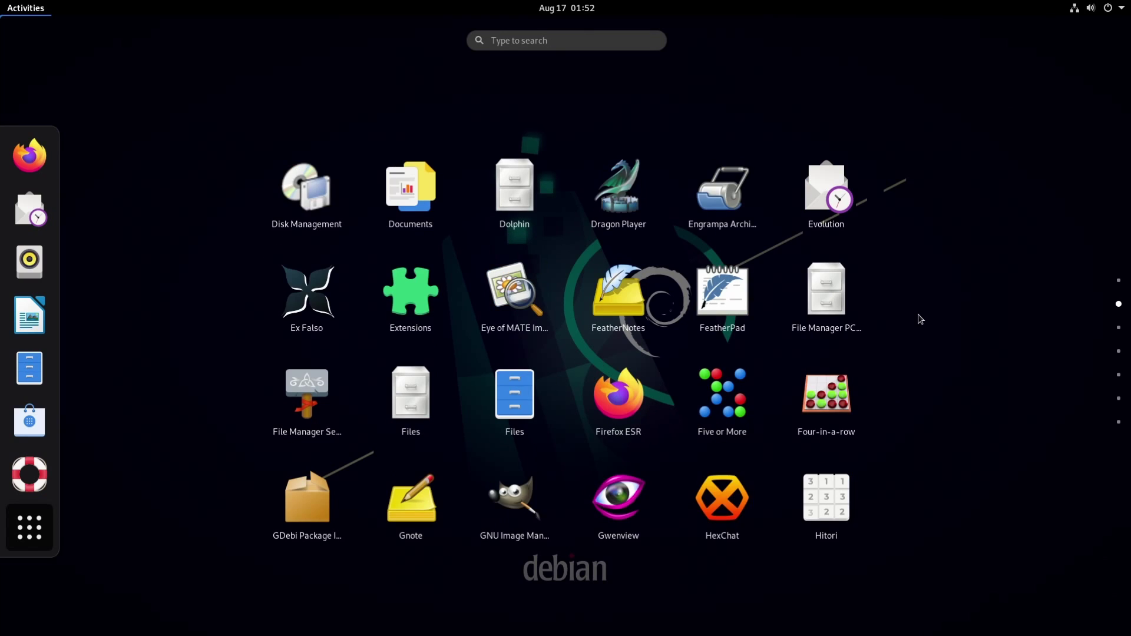
scroll(920, 319, "down", 2)
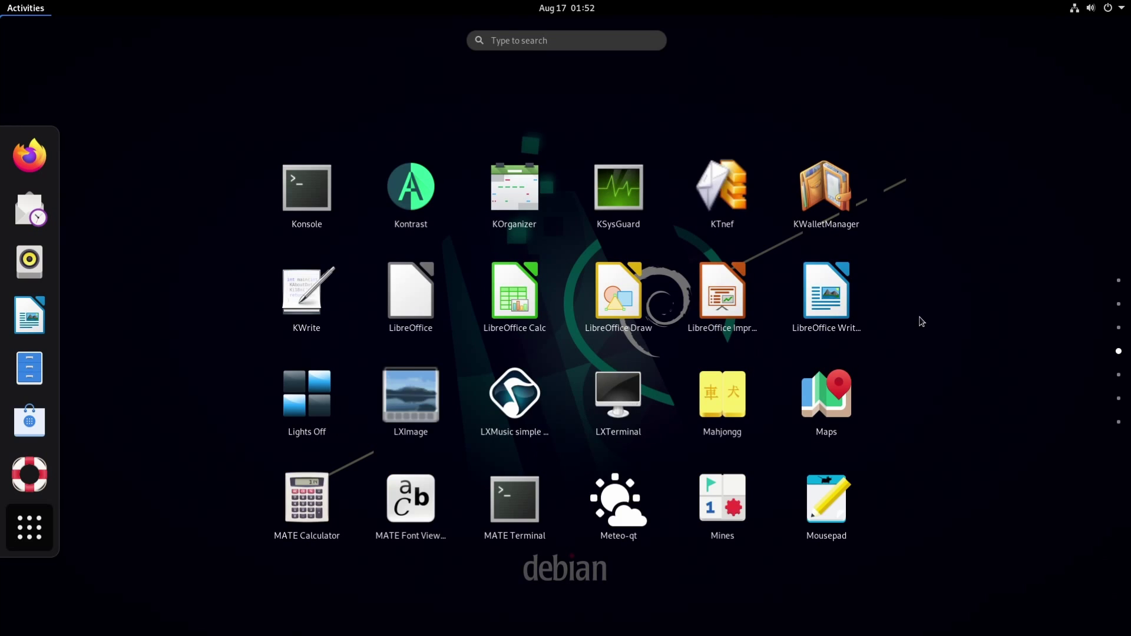
scroll(923, 322, "down", 2)
scroll(921, 326, "down", 1)
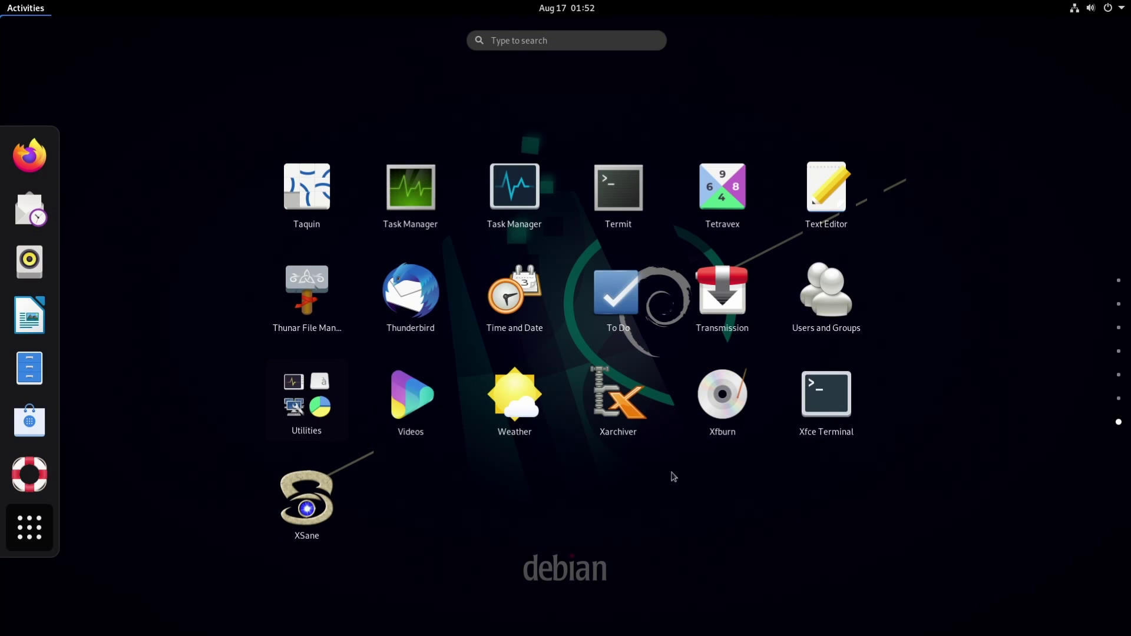
scroll(910, 386, "up", 1)
scroll(912, 374, "up", 4)
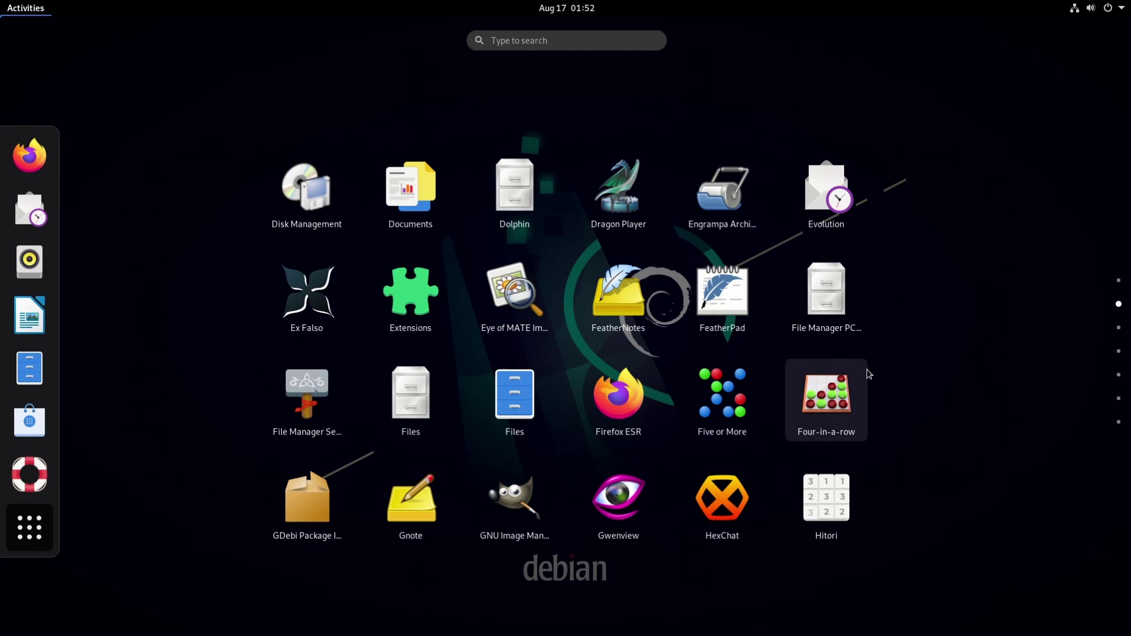
scroll(879, 364, "down", 4)
scroll(934, 376, "down", 1)
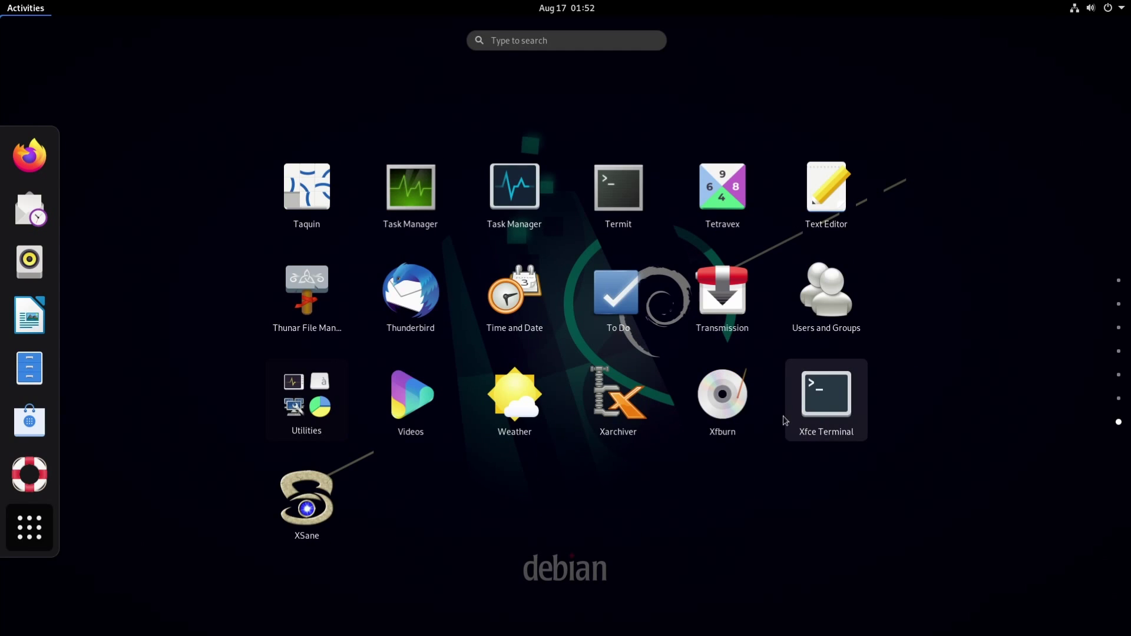
left_click(529, 38)
type("t")
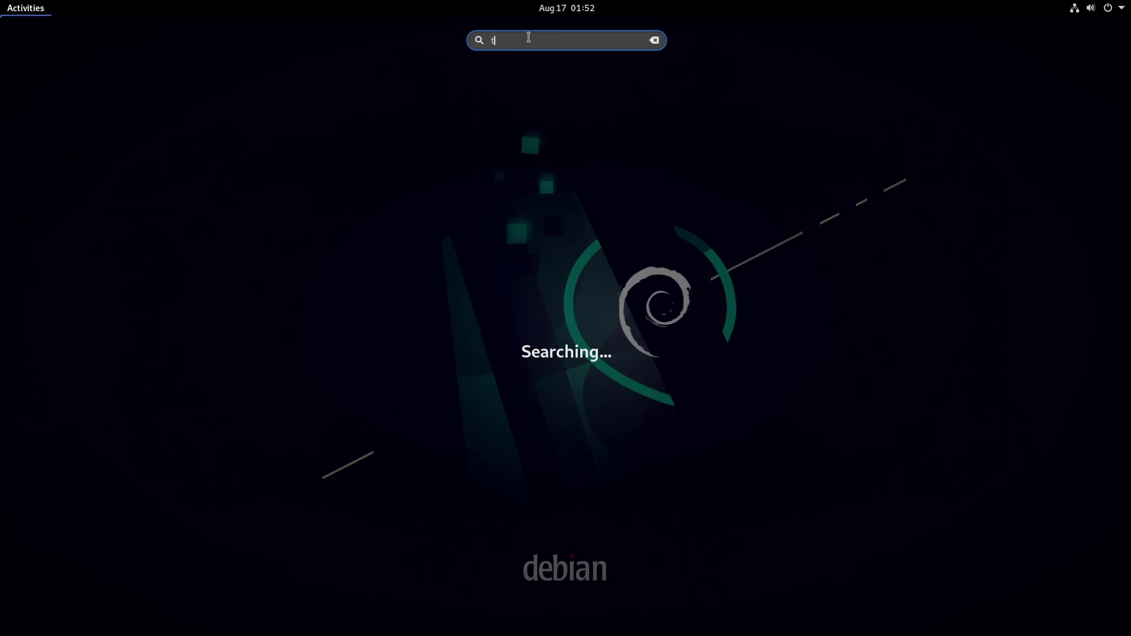
type("erm")
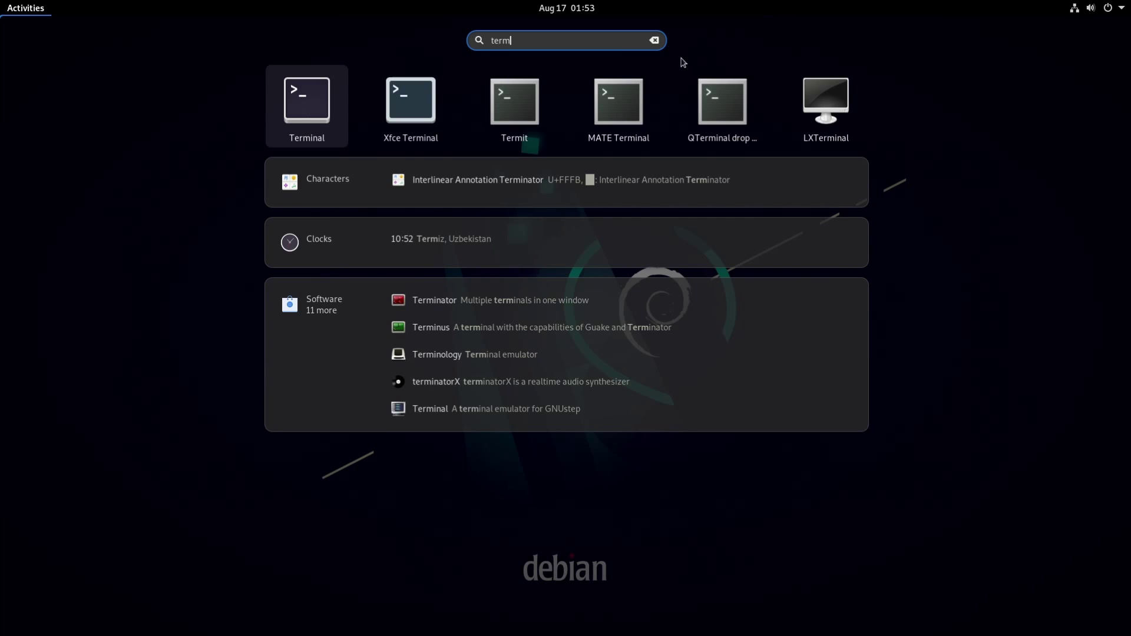
left_click(657, 42)
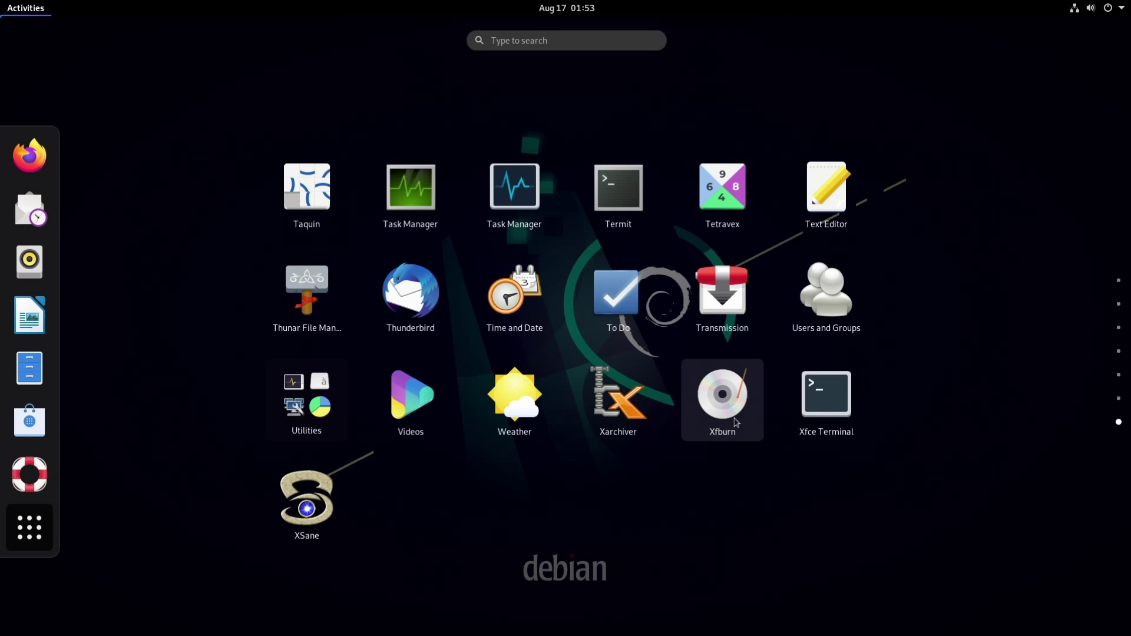
- Scroll the app grid back to its first page and close the overview
scroll(671, 295, "up", 1)
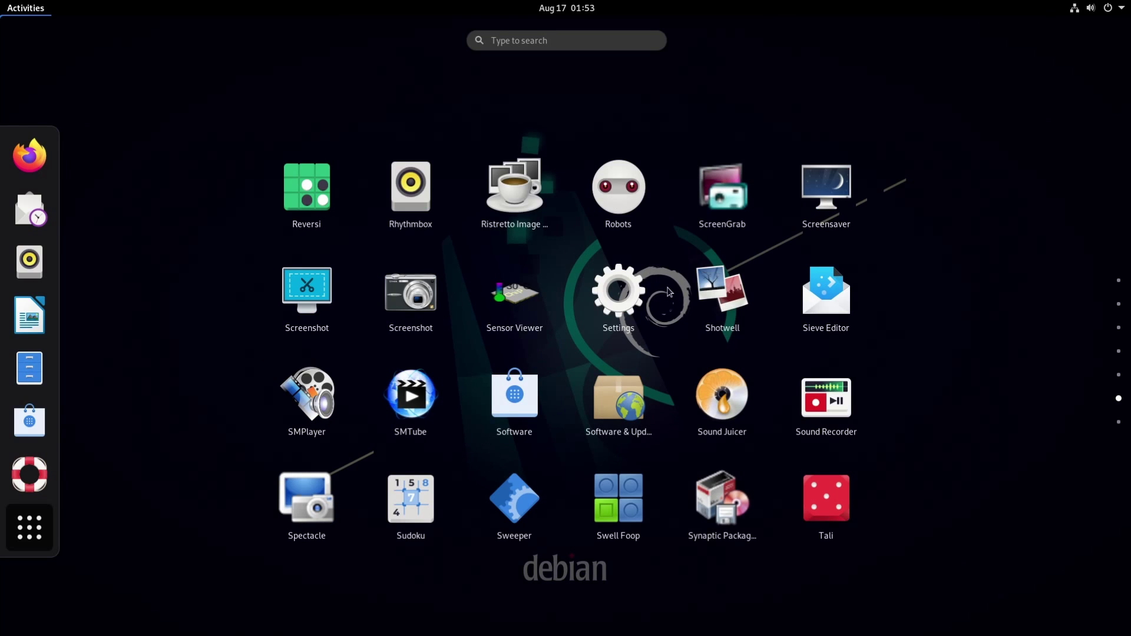
scroll(697, 269, "up", 1)
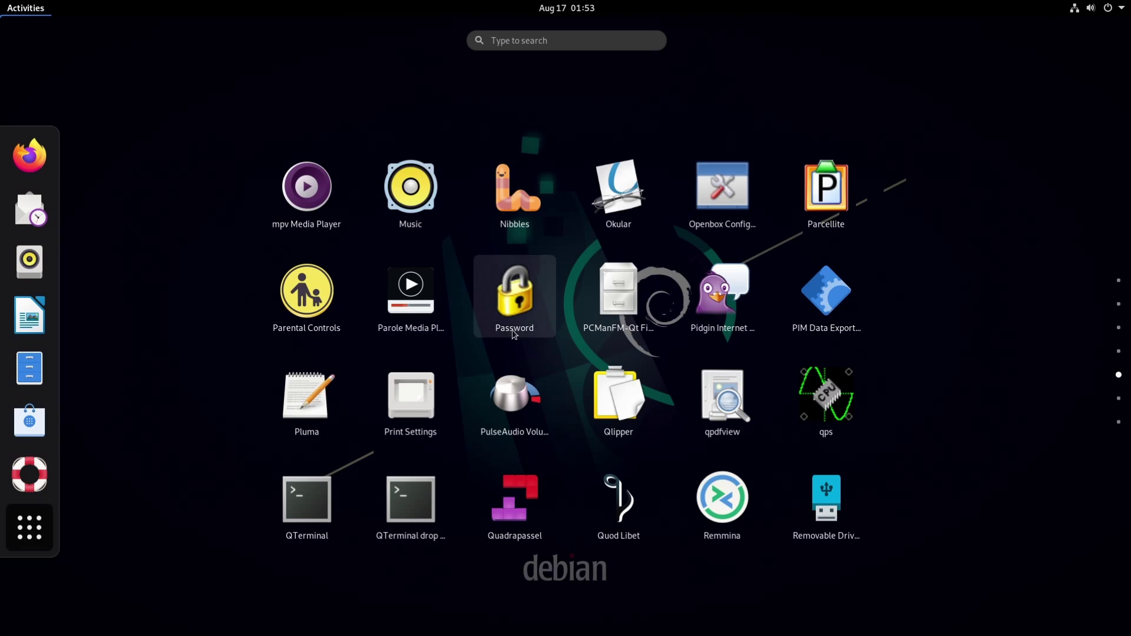
scroll(556, 345, "up", 1)
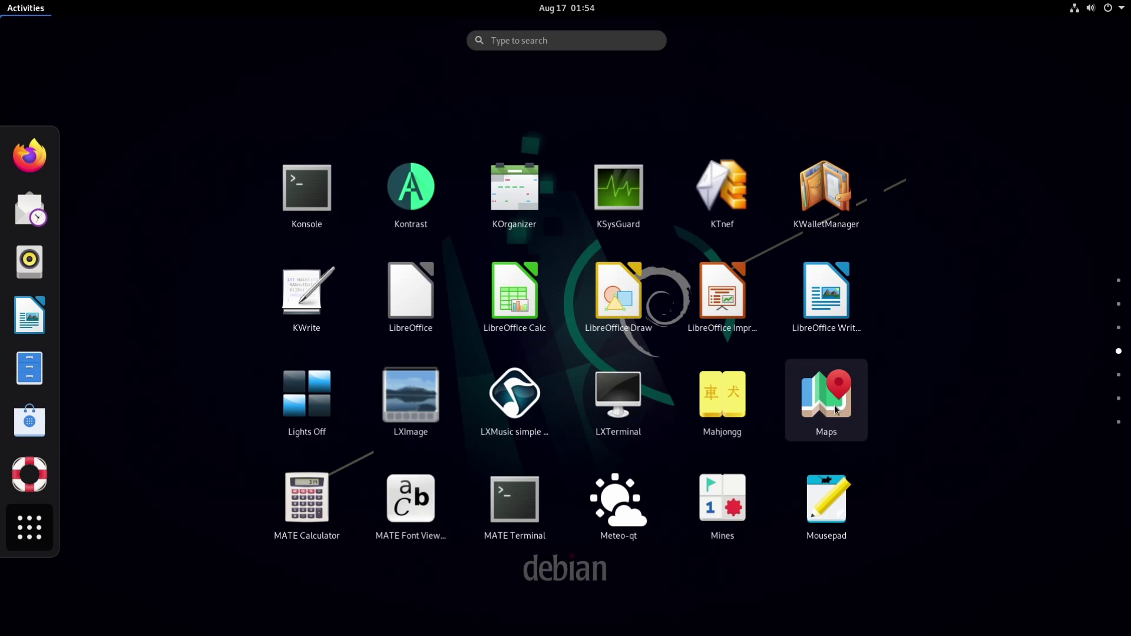
scroll(857, 407, "up", 2)
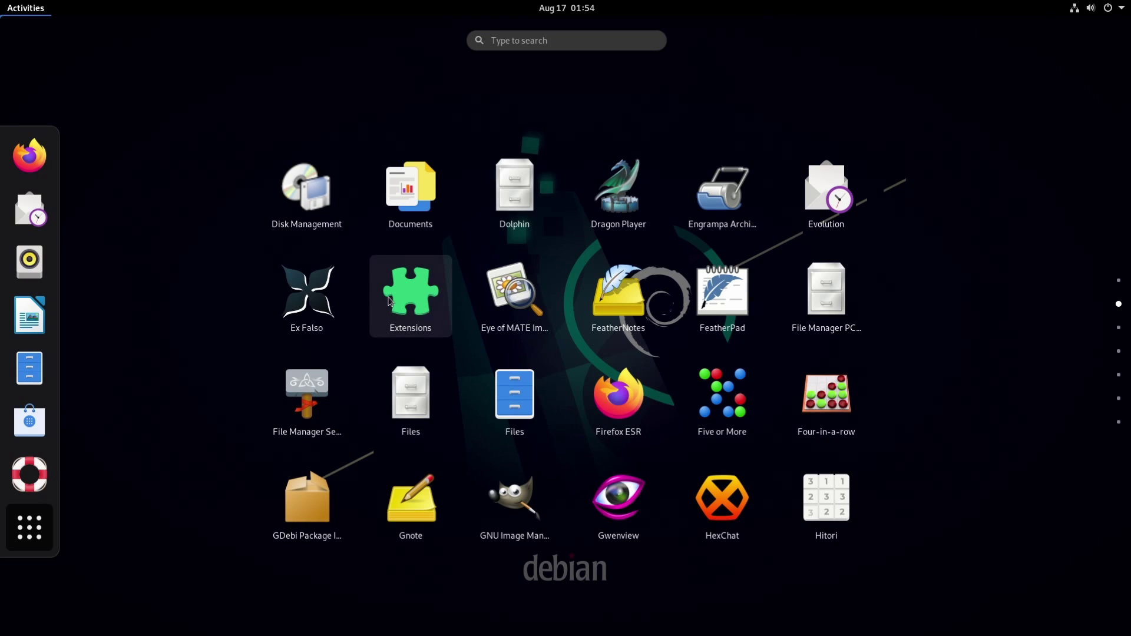
scroll(403, 304, "up", 1)
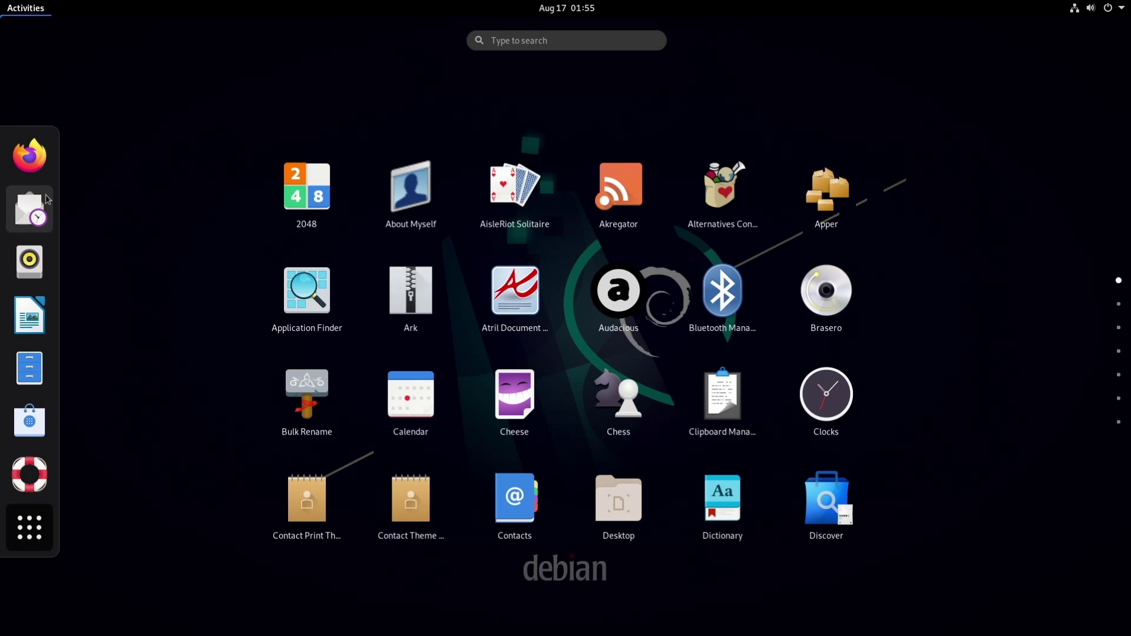
left_click(35, 11)
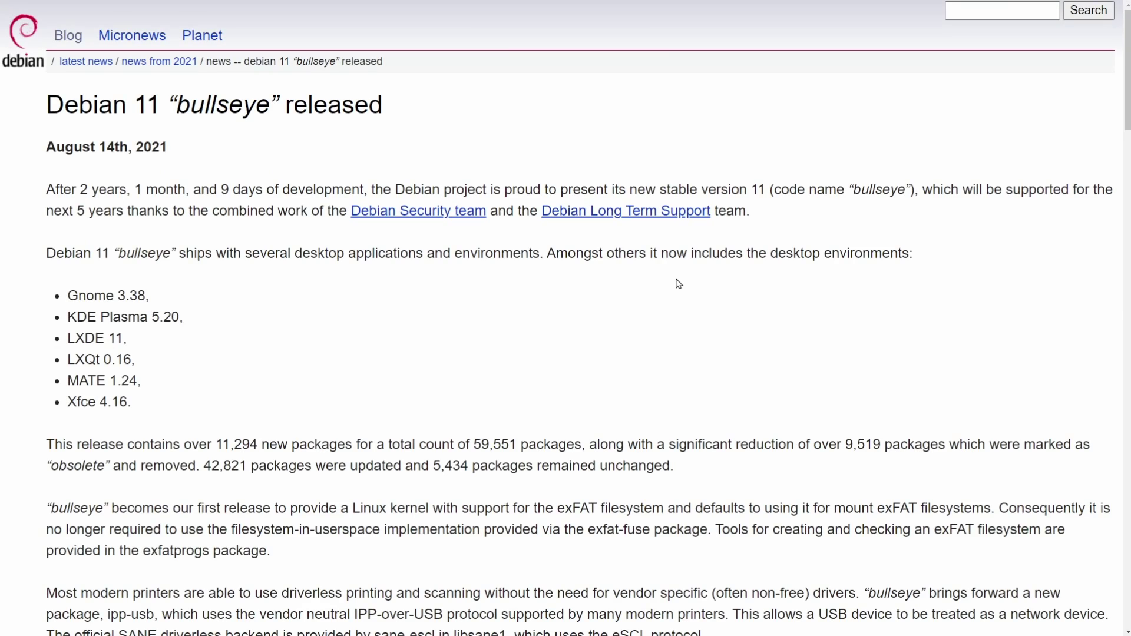
- Highlight the title and the desktop environment list, including Gnome 3.38 and Xfce 4.16
left_click_drag(47, 106, 421, 141)
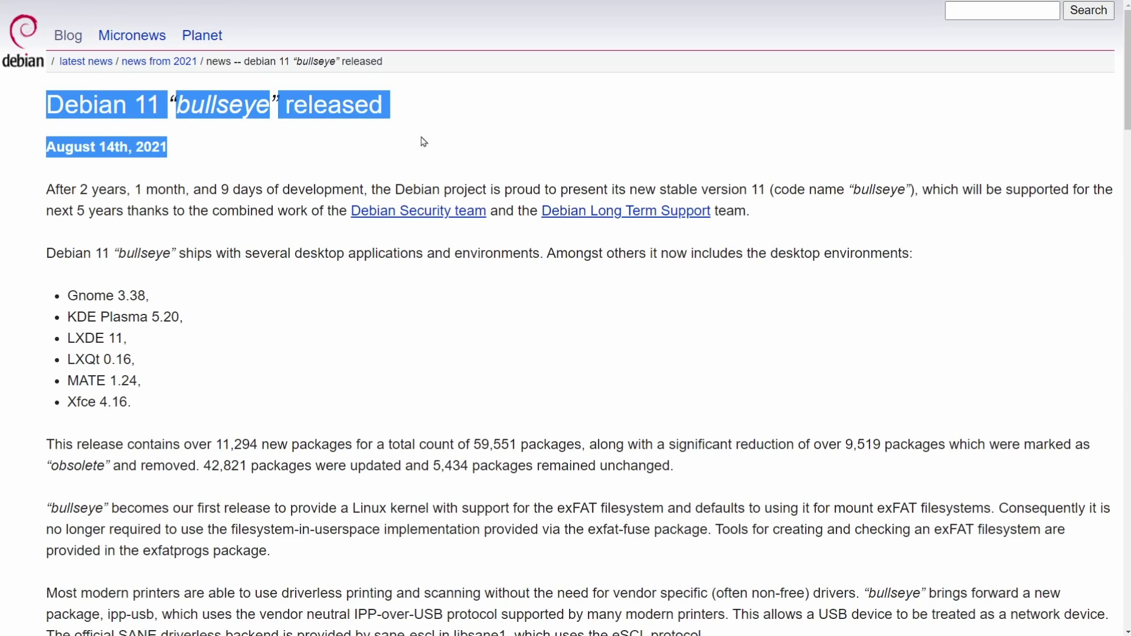
left_click(434, 121)
scroll(82, 250, "down", 1)
left_click_drag(62, 245, 188, 352)
left_click(174, 327)
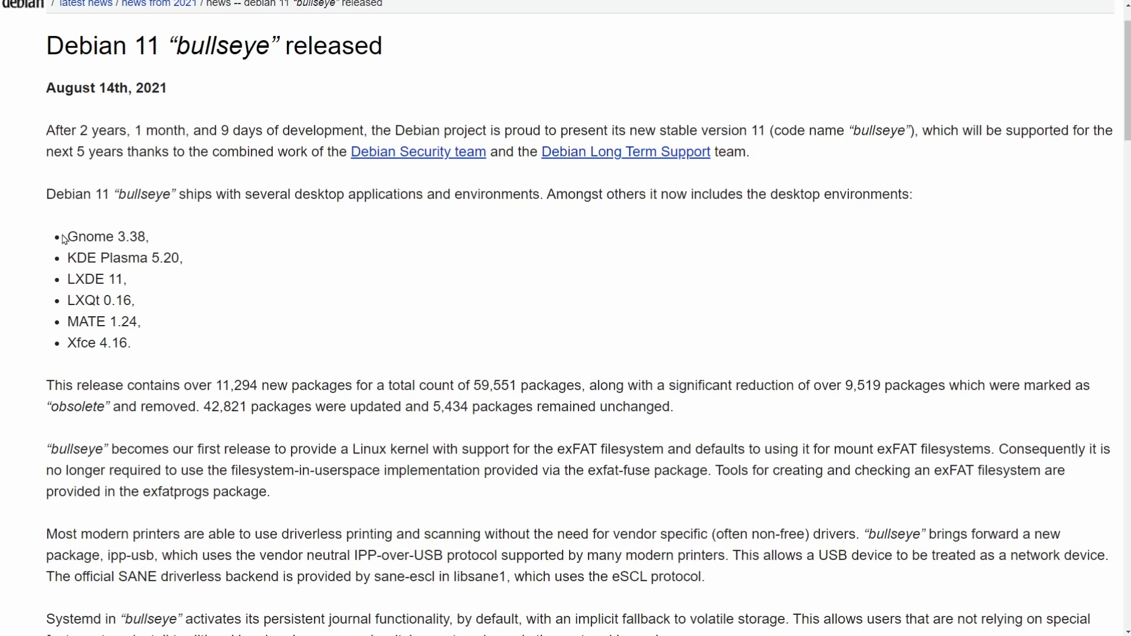
left_click_drag(65, 240, 194, 243)
left_click(196, 245)
left_click_drag(62, 347, 146, 349)
left_click(198, 355)
- Highlight the new and 9,519 obsolete package counts, then the updated packages list
scroll(325, 318, "down", 4)
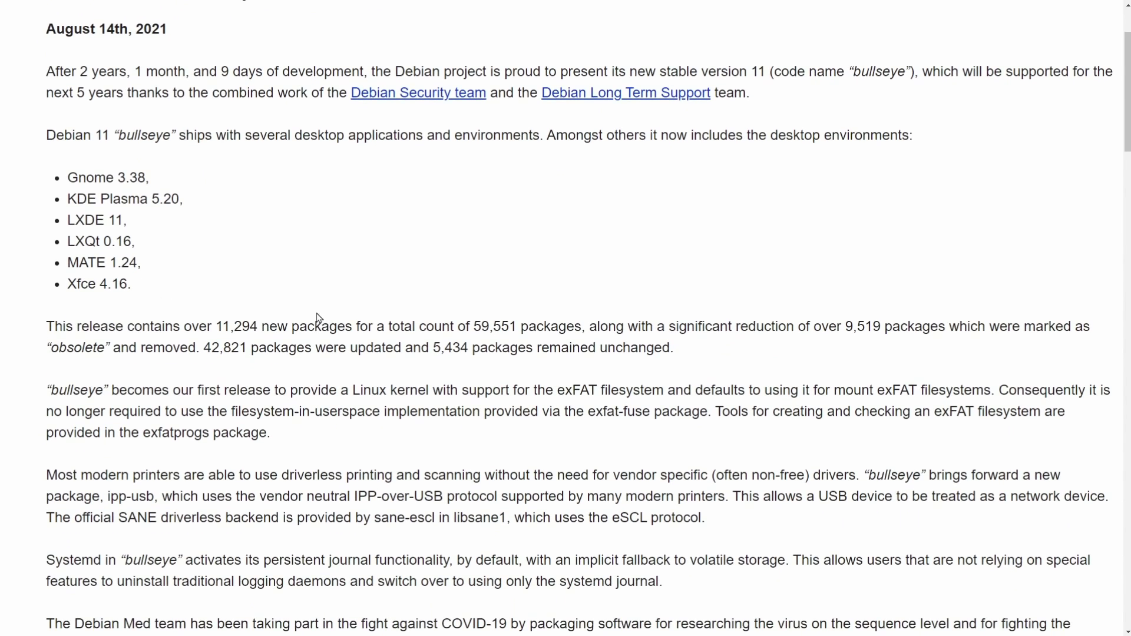
left_click_drag(231, 149, 347, 150)
left_click(410, 176)
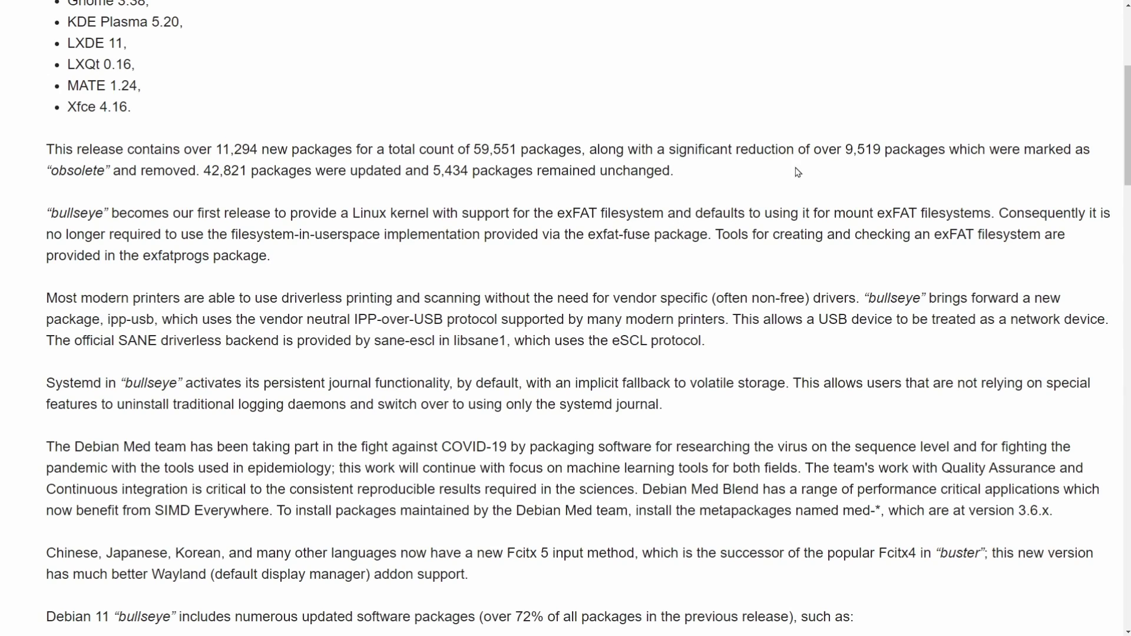
left_click_drag(841, 149, 887, 150)
left_click(886, 163)
scroll(604, 173, "down", 2)
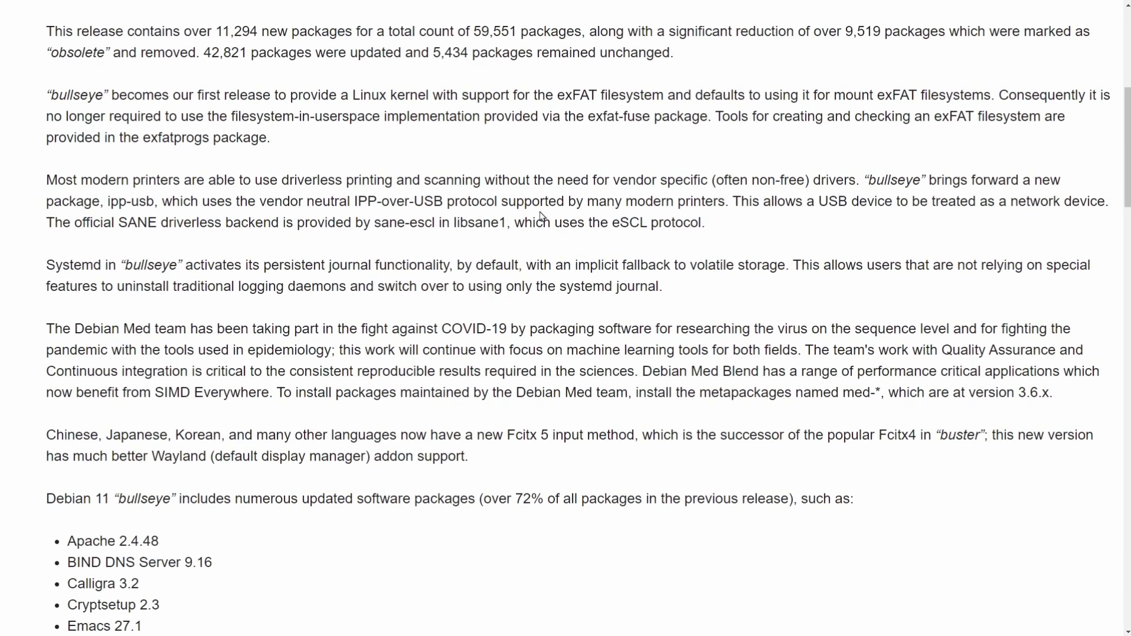
scroll(320, 182, "down", 7)
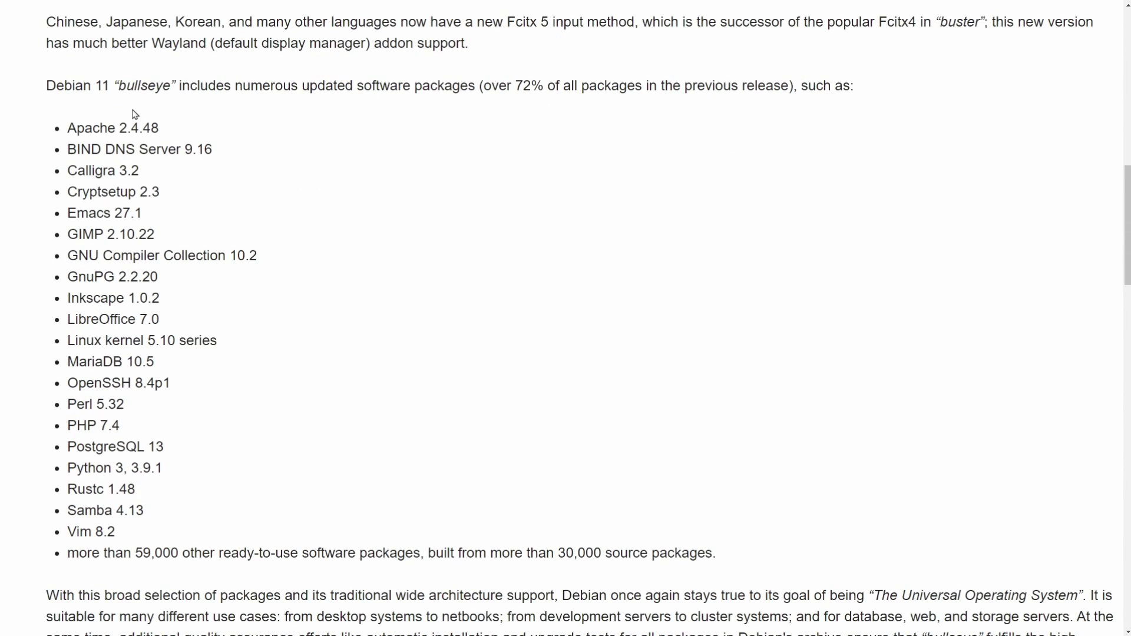
left_click_drag(69, 126, 307, 523)
left_click(307, 522)
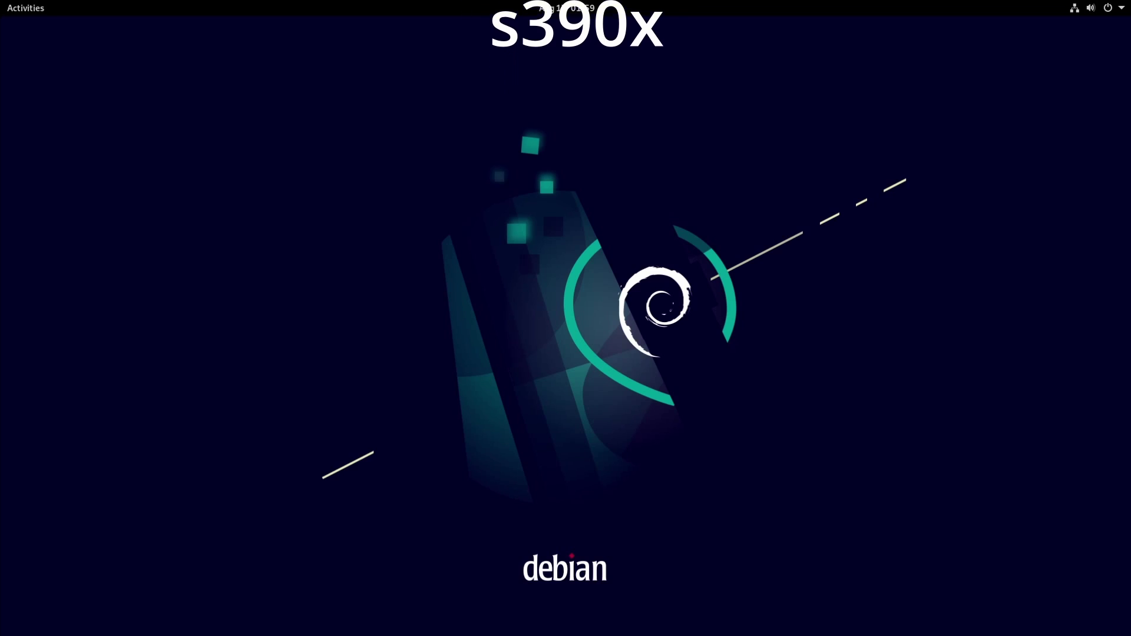
- Check the calendar and notifications panel, then show the volume, network and power menu
left_click(555, 11)
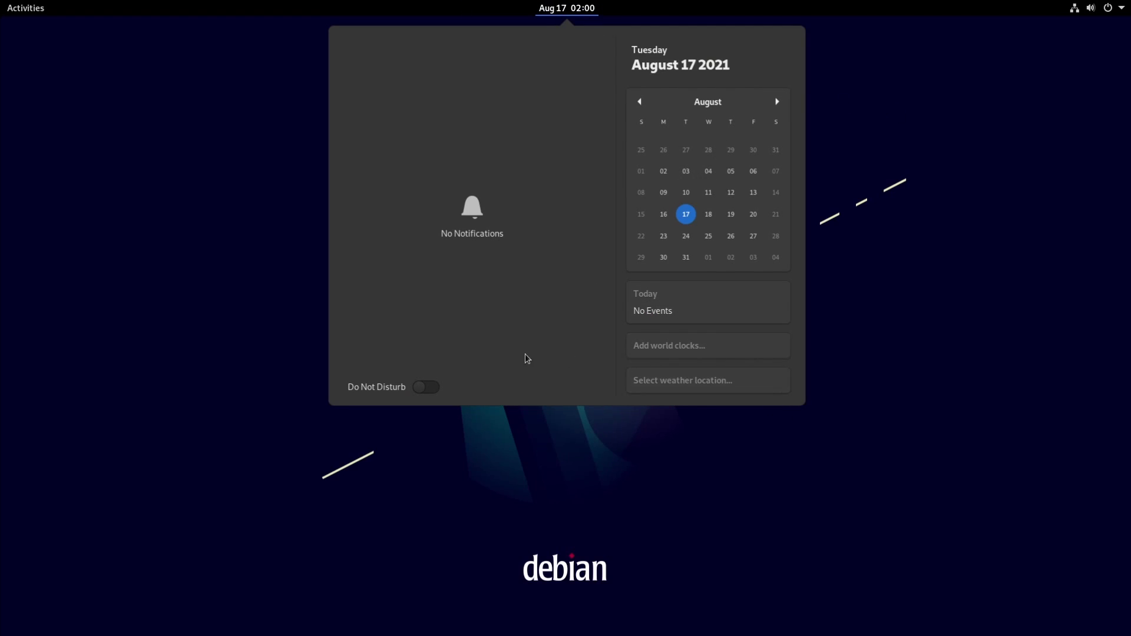
left_click(962, 145)
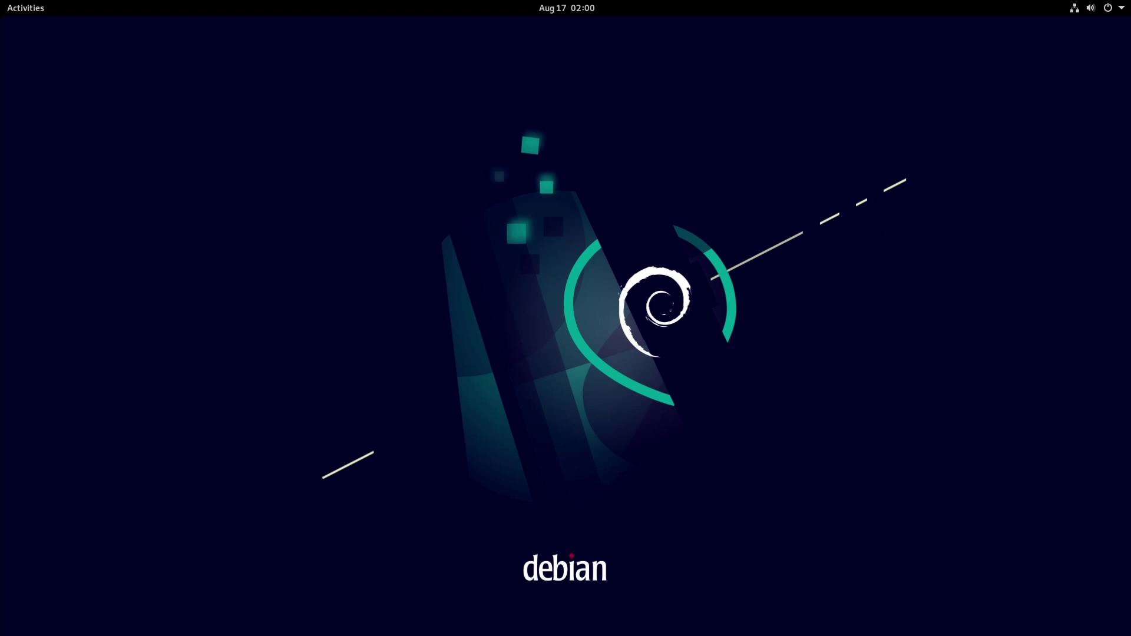
left_click(1119, 13)
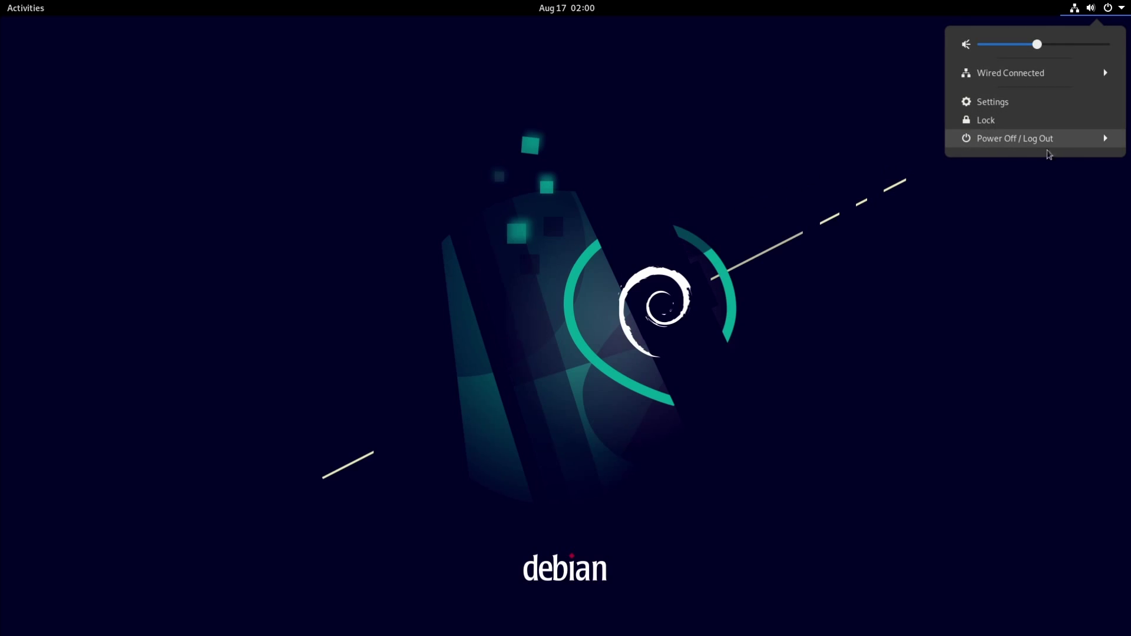
- Launch Terminal via an overview search for 'term' and enlarge its text
left_click(399, 28)
left_click(3, 3)
type("term")
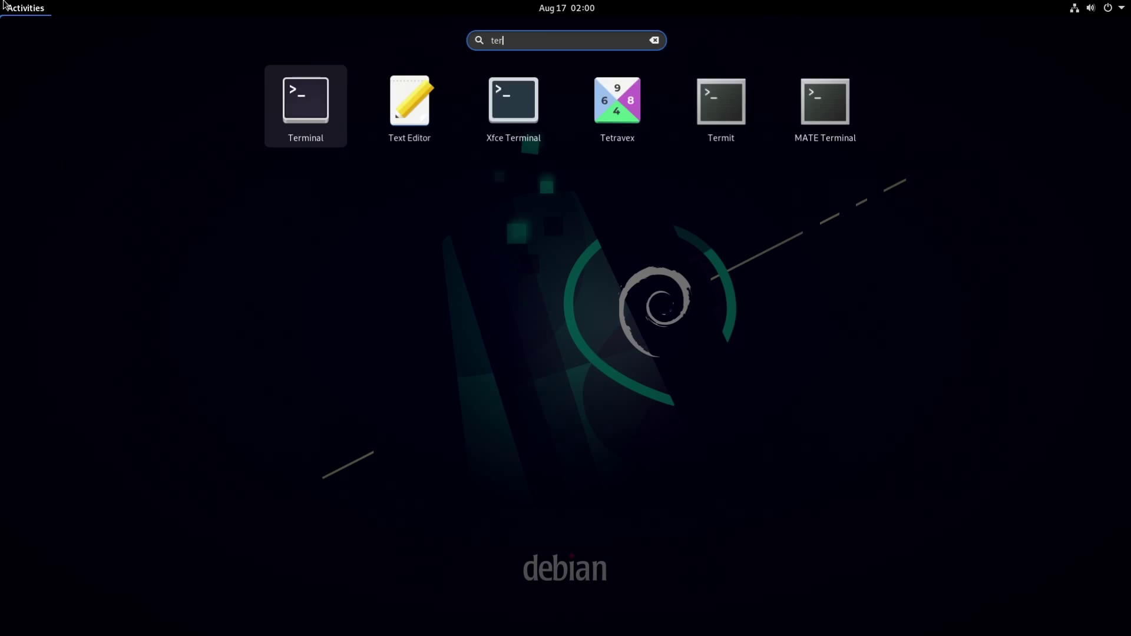
key("Return")
key("ctrl+plus")
key("ctrl+plus")
key("ctrl+plus")
key("ctrl+plus")
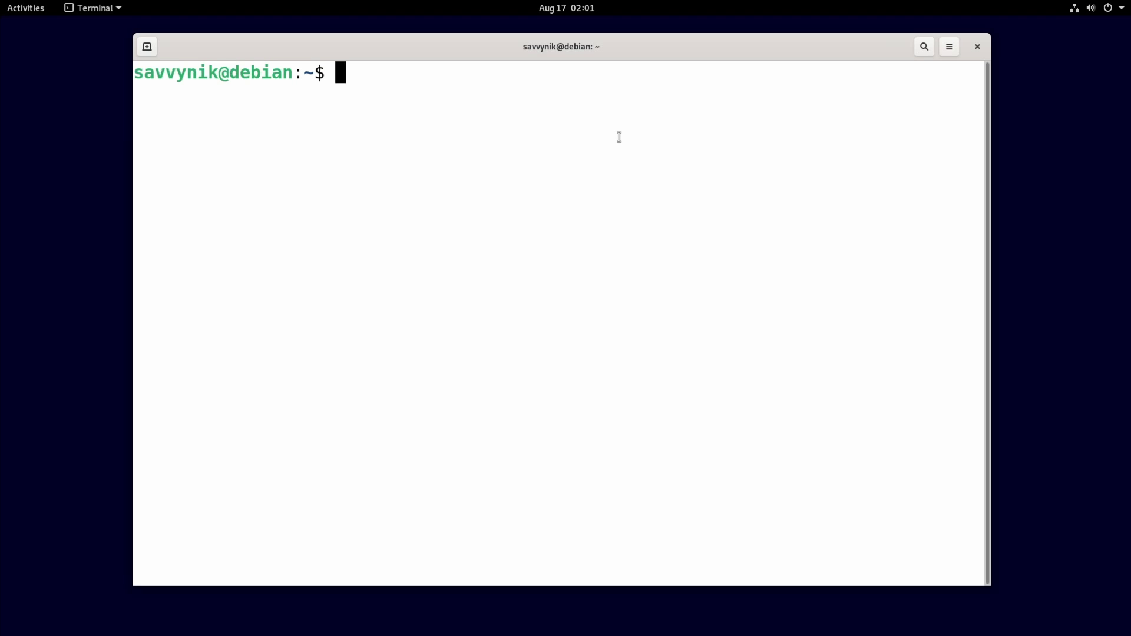
- Try neofetch, then install it with 'sudo apt install neofetch'
type("neofetch")
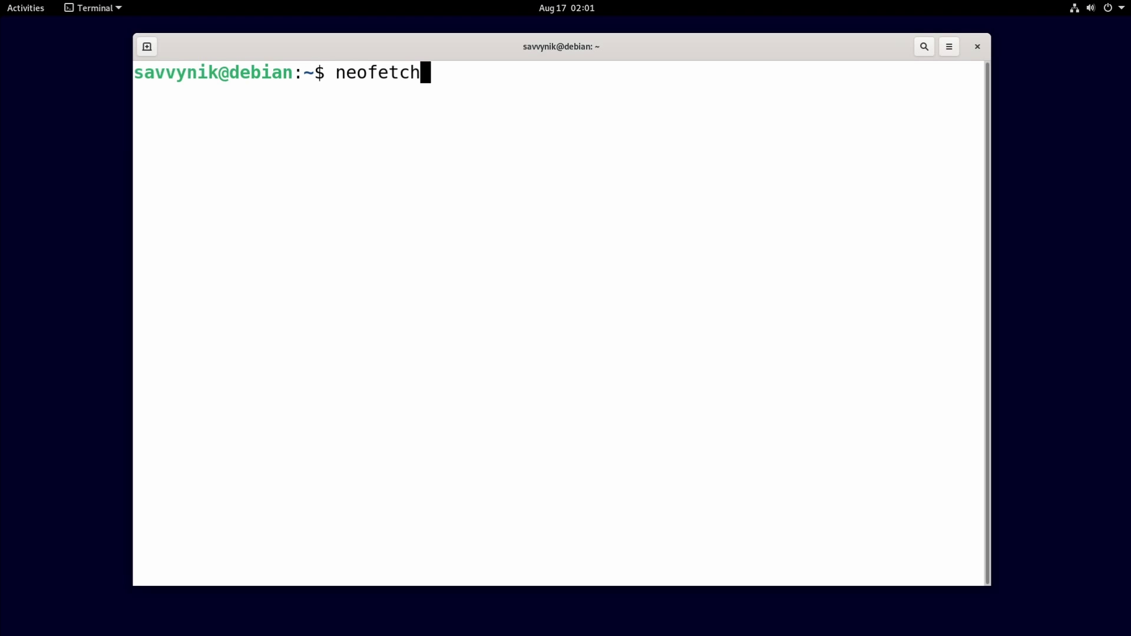
key("Return")
type("sudo apt instal")
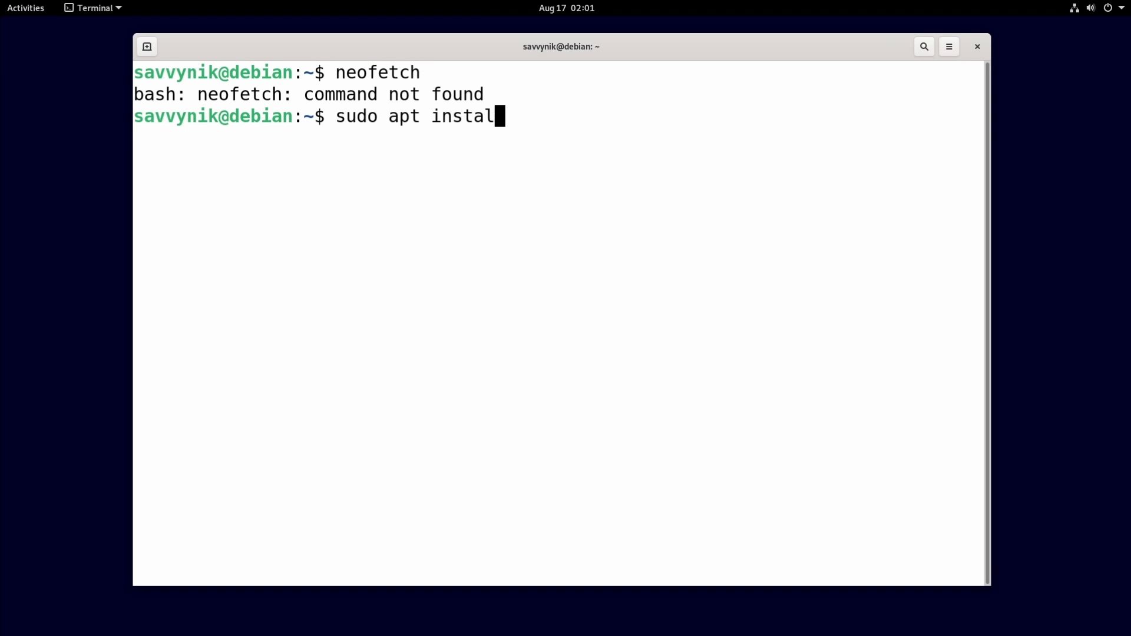
type("l neofetch")
key("Return")
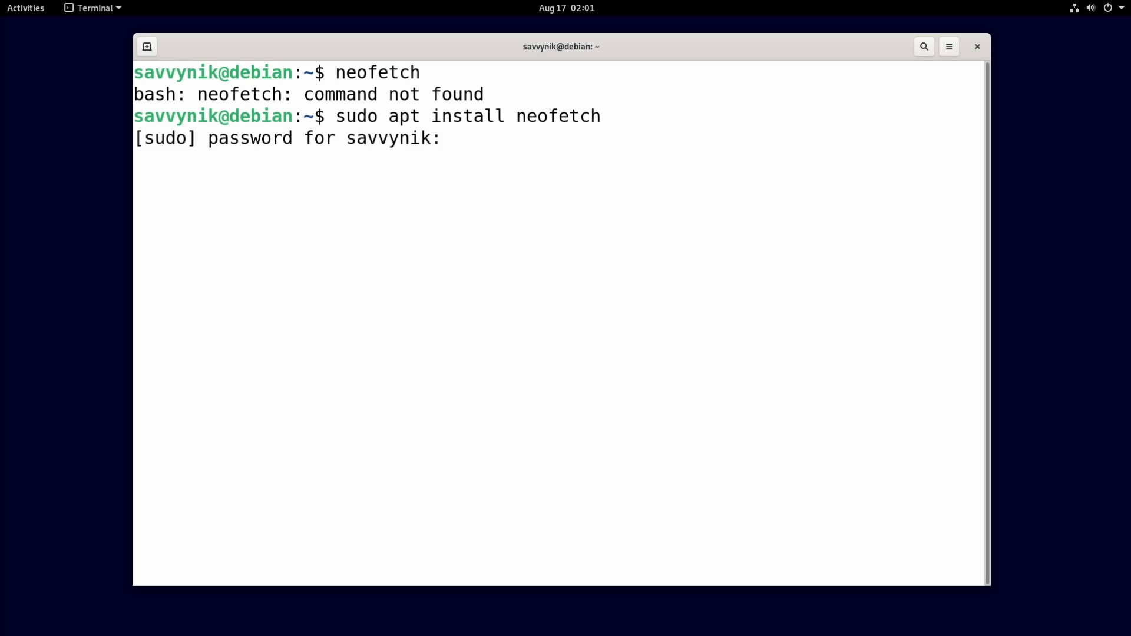
key("Return")
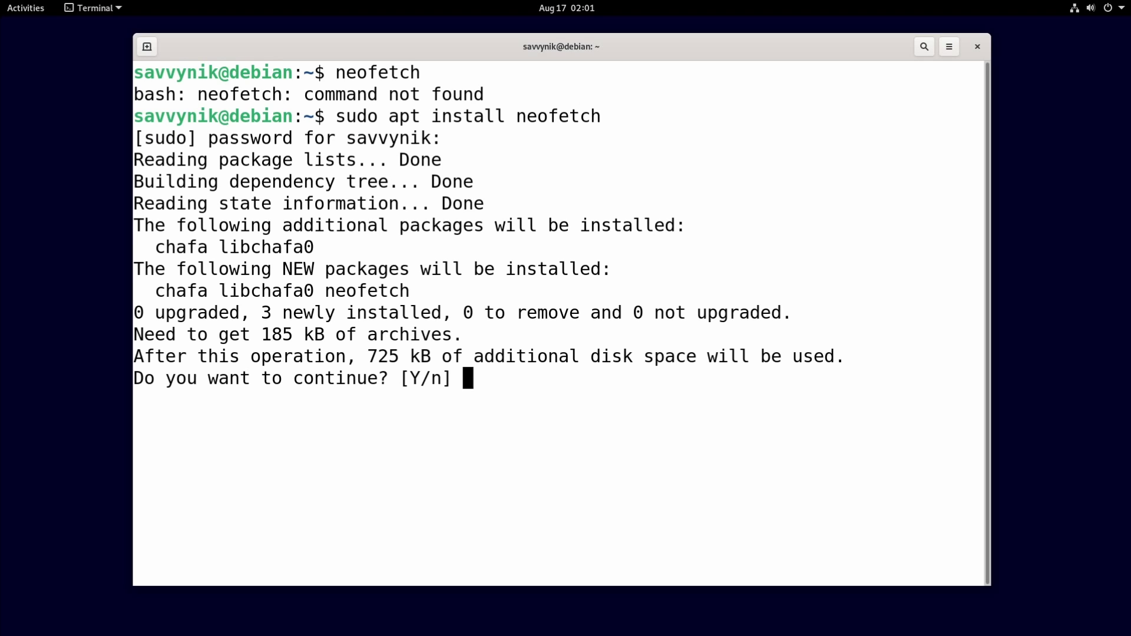
key("Return")
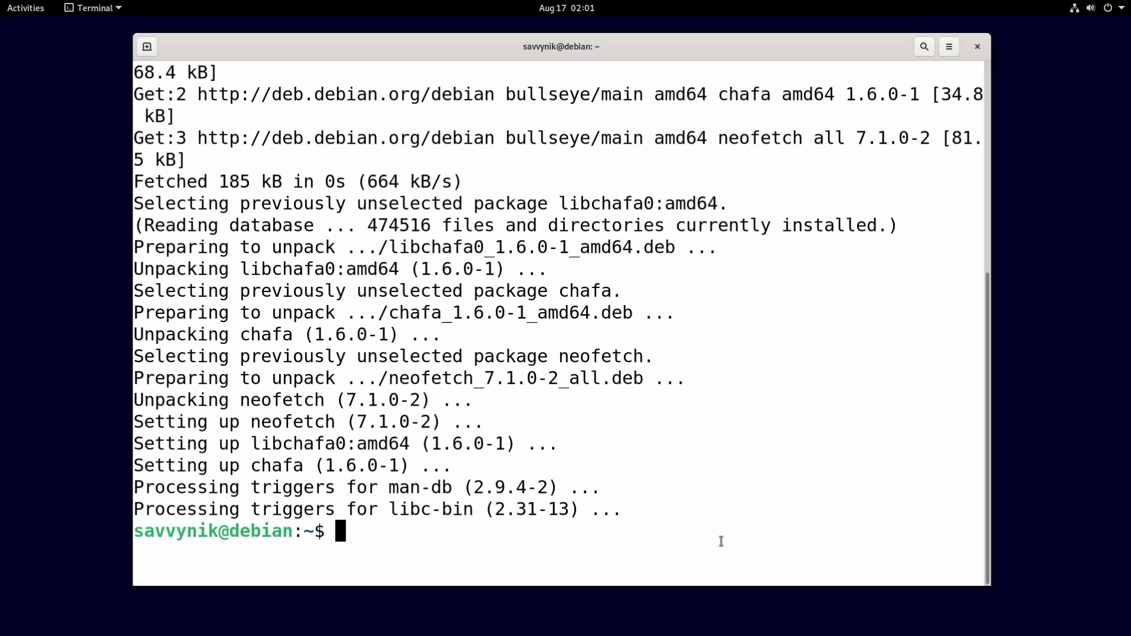
- Clear the screen, run neofetch, and highlight the OS, Host, Kernel and Uptime lines
key("ctrl+l")
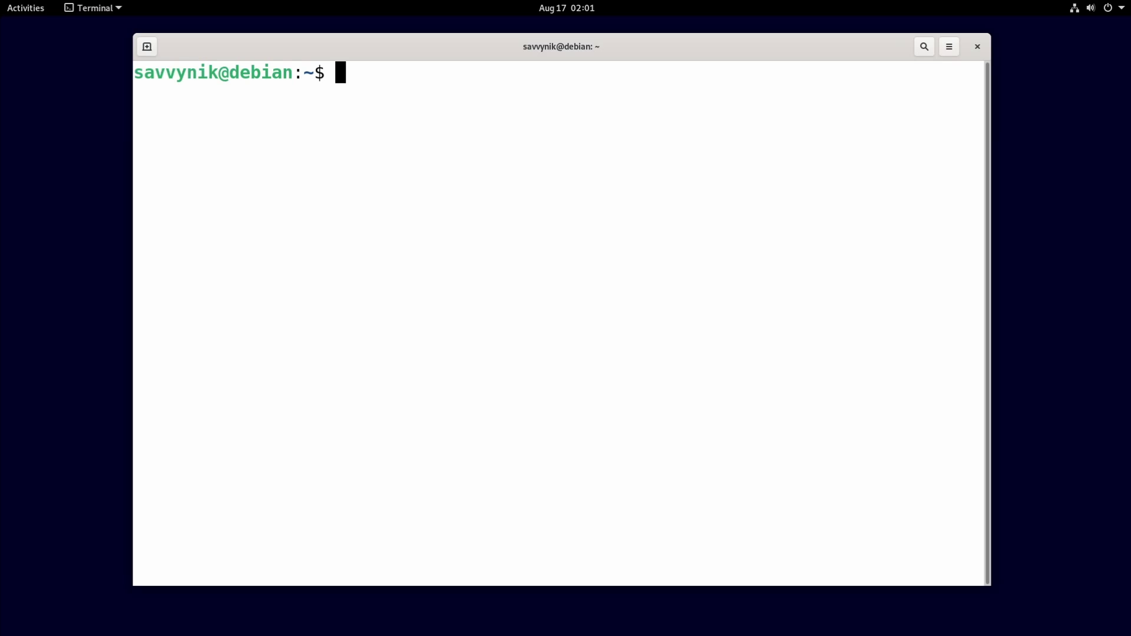
type("neofetch")
key("Return")
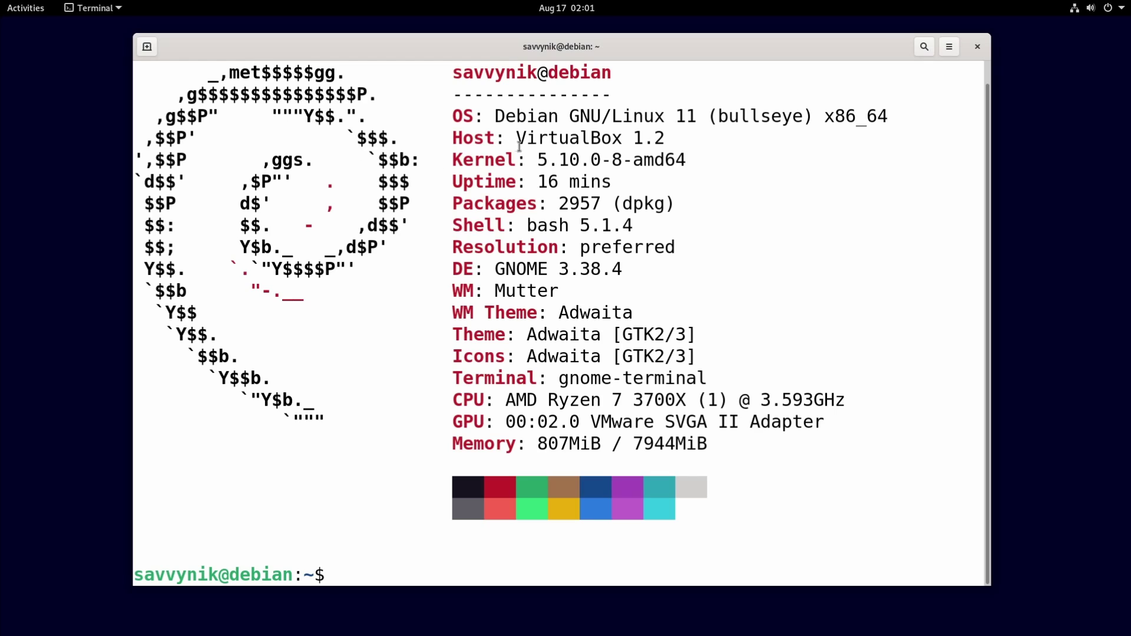
left_click_drag(485, 138, 454, 116)
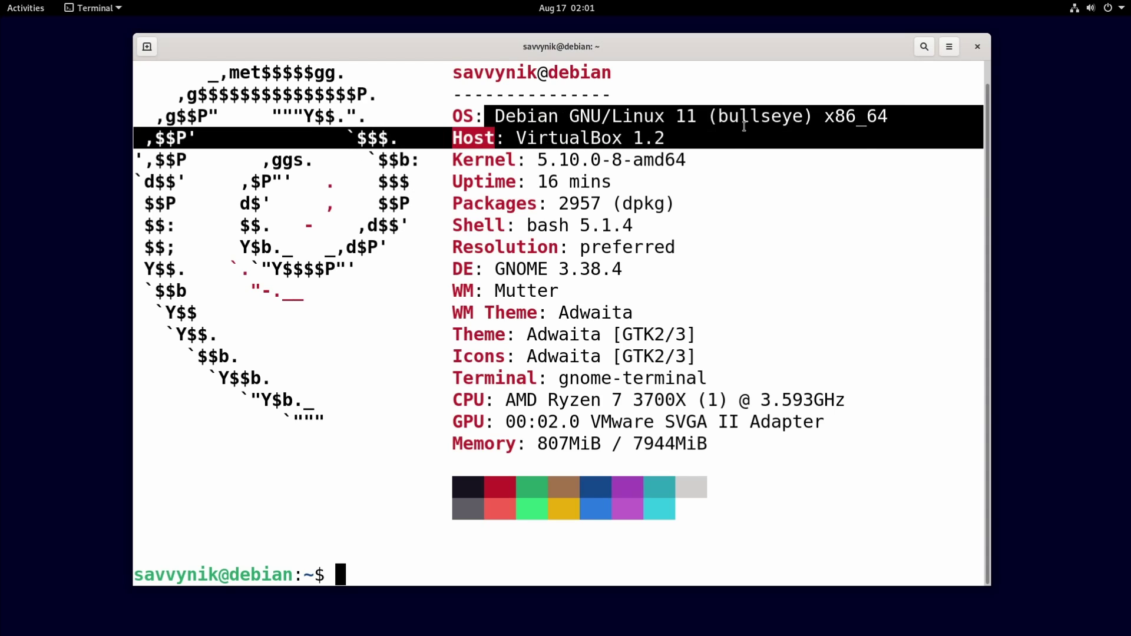
left_click(693, 116)
left_click_drag(528, 158, 694, 176)
left_click(704, 175)
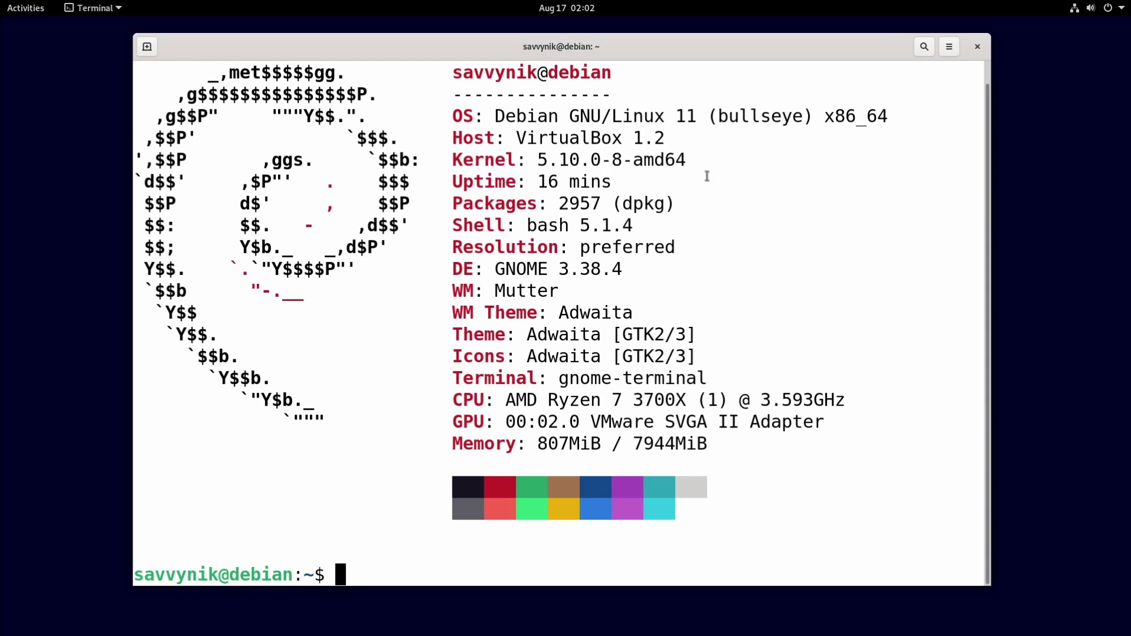
- Highlight the 2957 package count, GNOME 3.38, Adwaita icon theme and 807MiB memory lines
left_click_drag(561, 203, 607, 205)
left_click(607, 205)
left_click_drag(478, 269, 654, 276)
left_click(653, 276)
left_click_drag(479, 362, 727, 361)
left_click(726, 362)
left_click_drag(535, 446, 613, 447)
left_click(613, 447)
- Clear the terminal, run htop to watch processes, then close the terminal
key("ctrl+l")
type("htop")
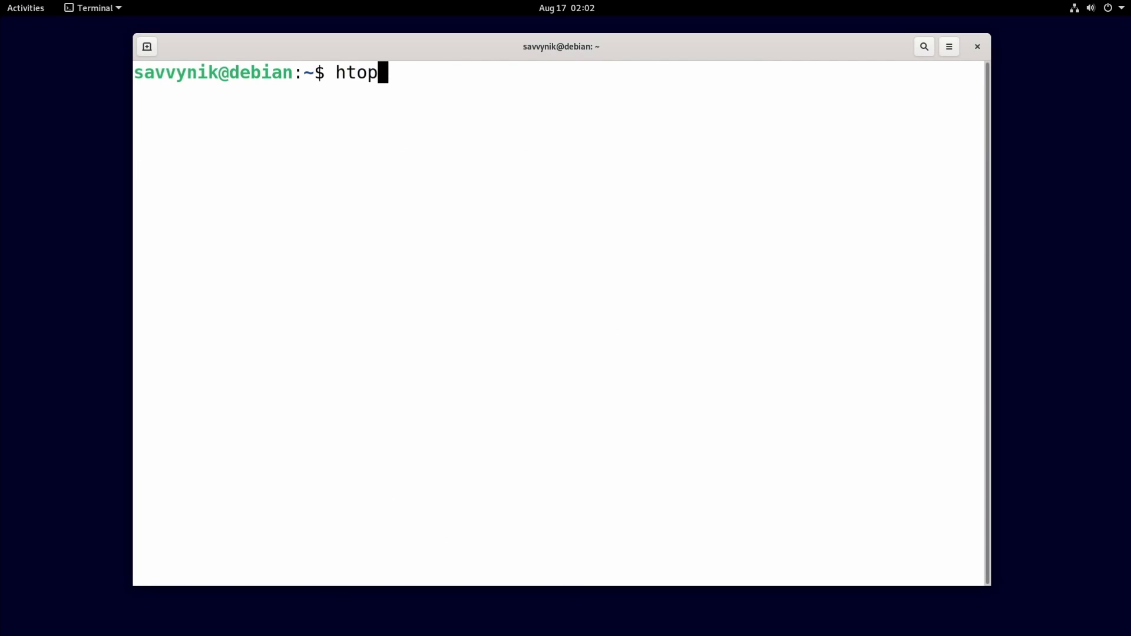
key("Return")
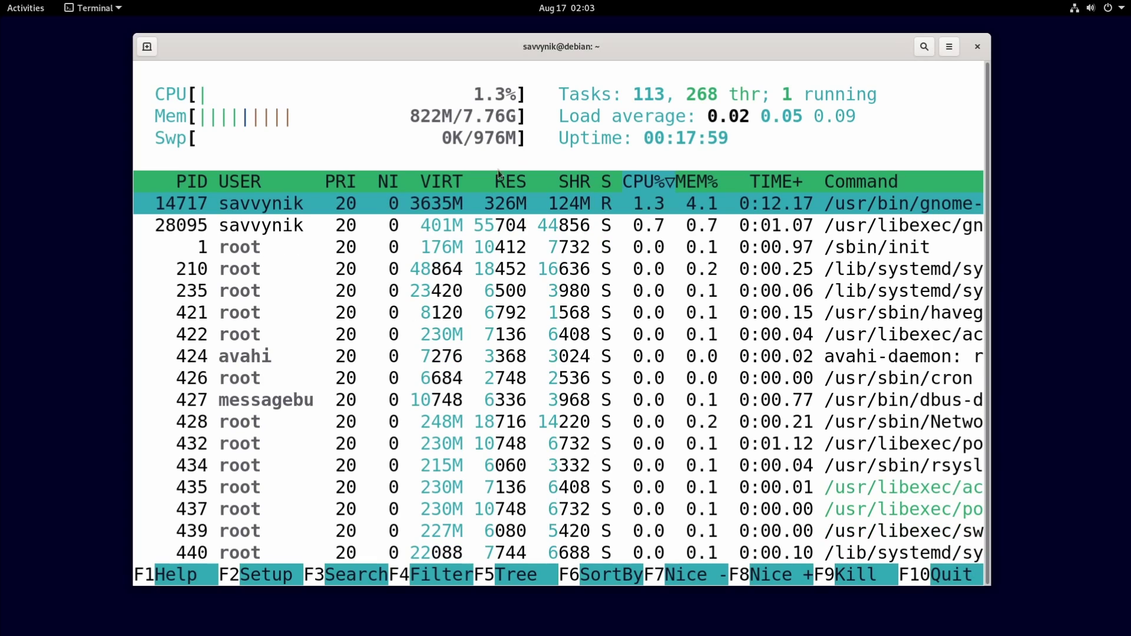
key("super+h")
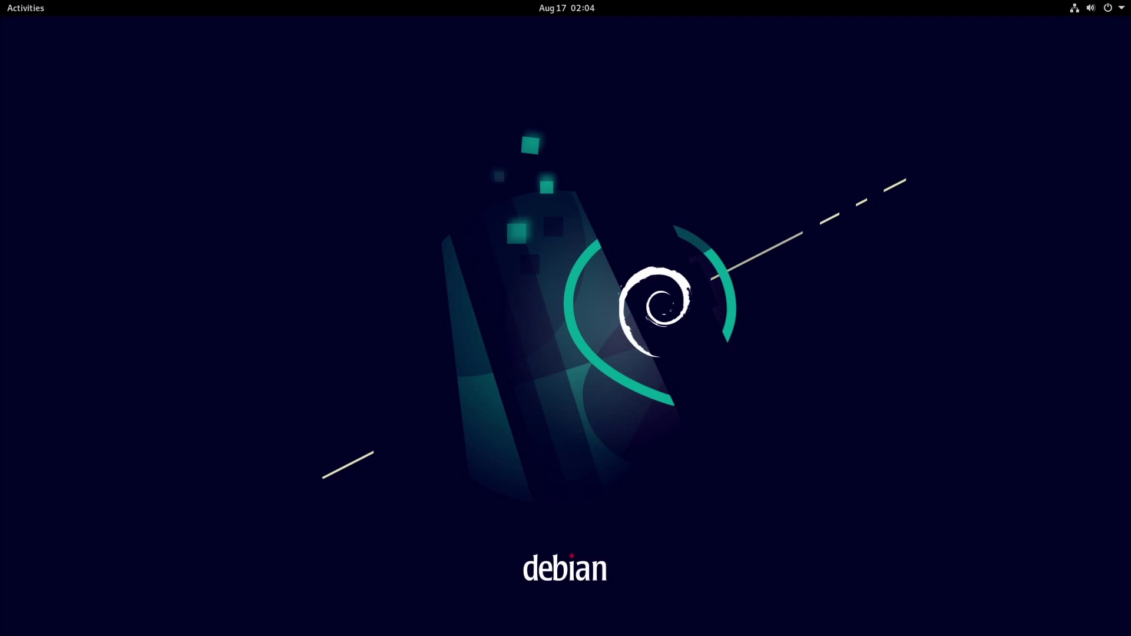
- Launch Tweaks from a 'tweaks' search and set the Applications theme to BlackMATE
left_click(26, 8)
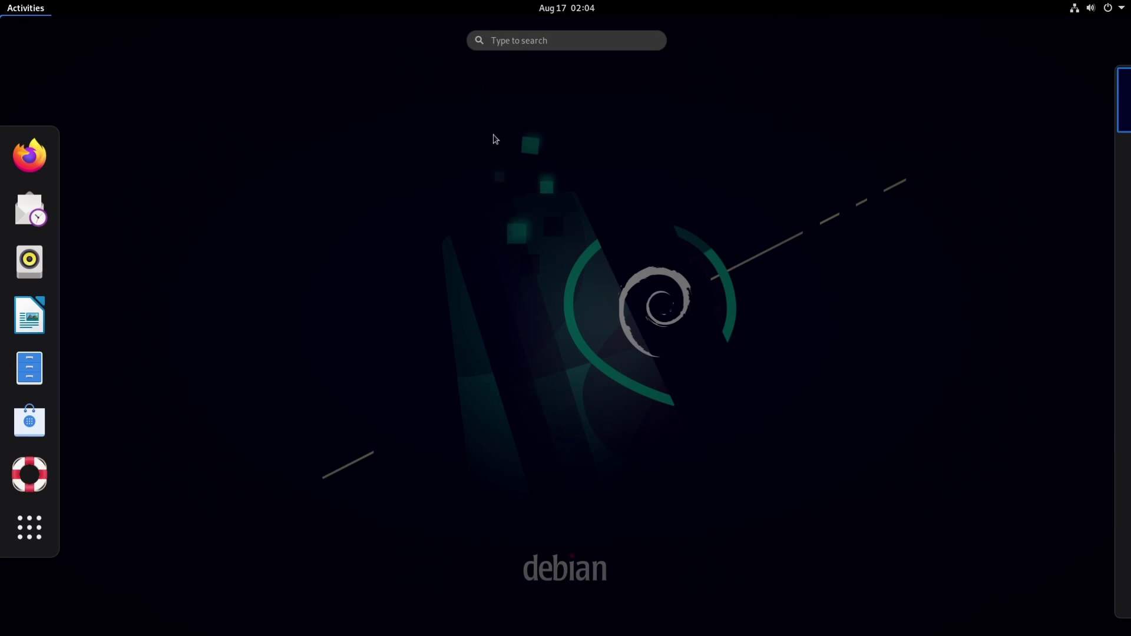
left_click(558, 43)
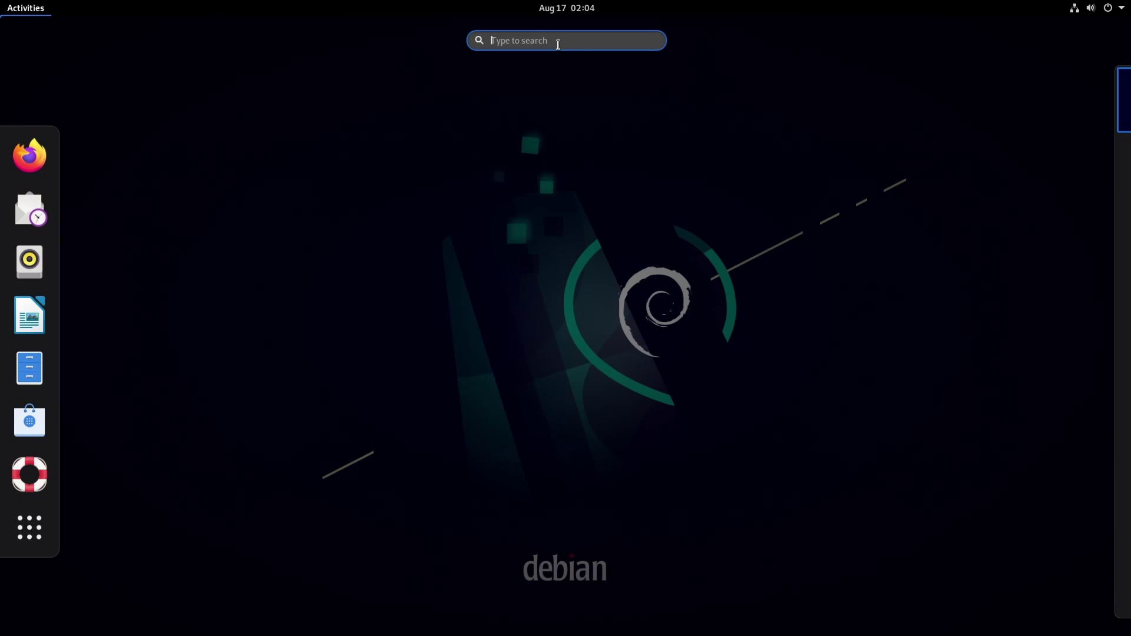
type("tweaks")
key("Return")
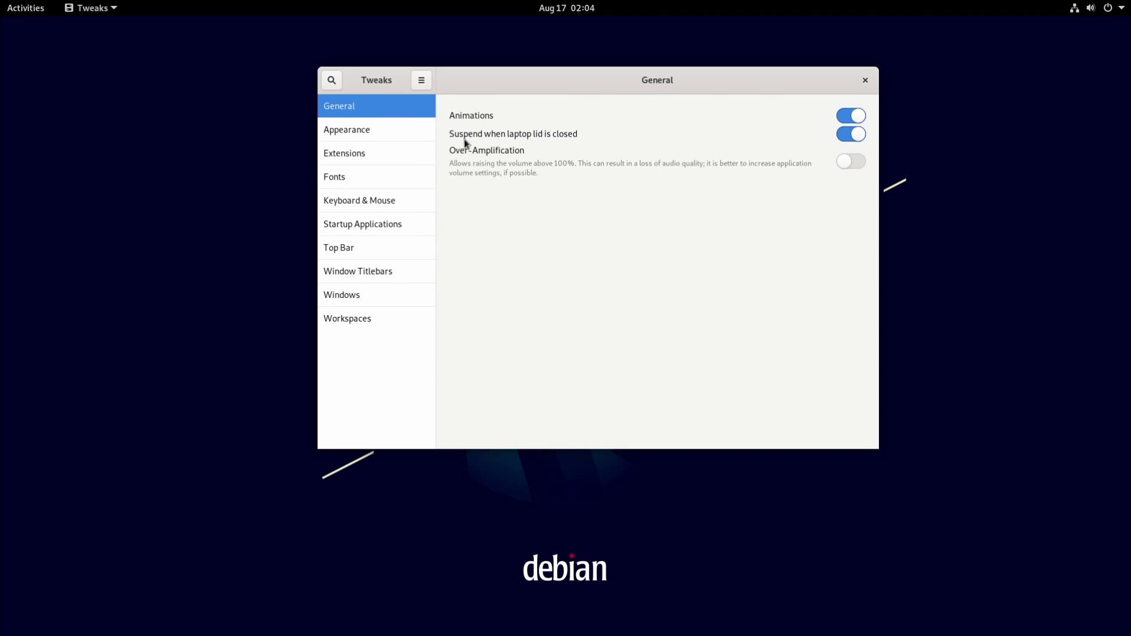
left_click(386, 133)
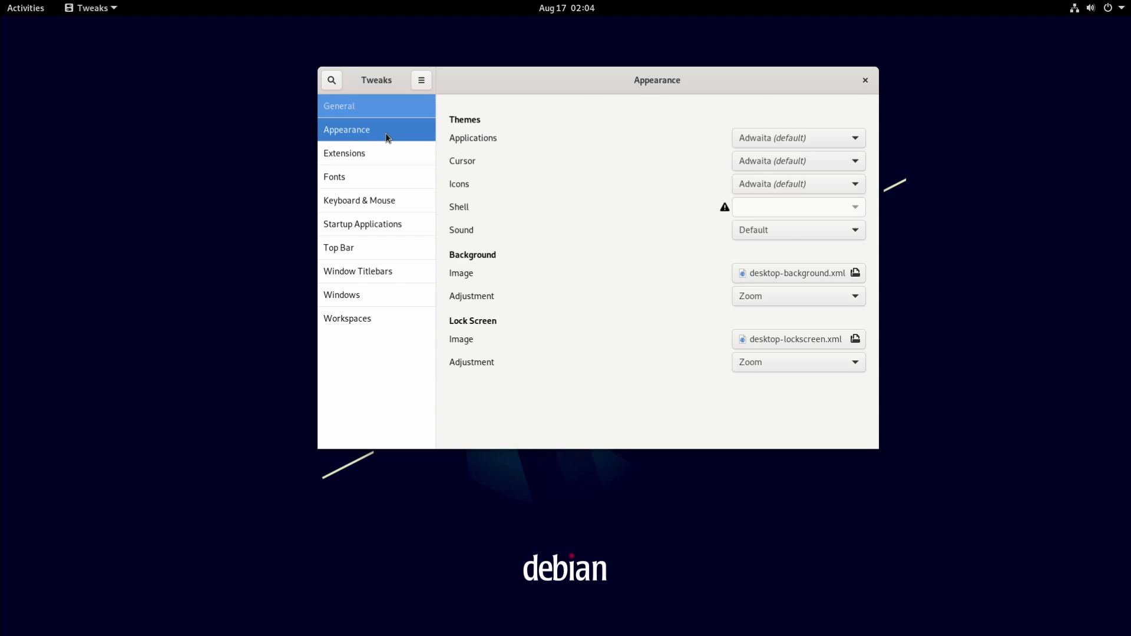
left_click(783, 137)
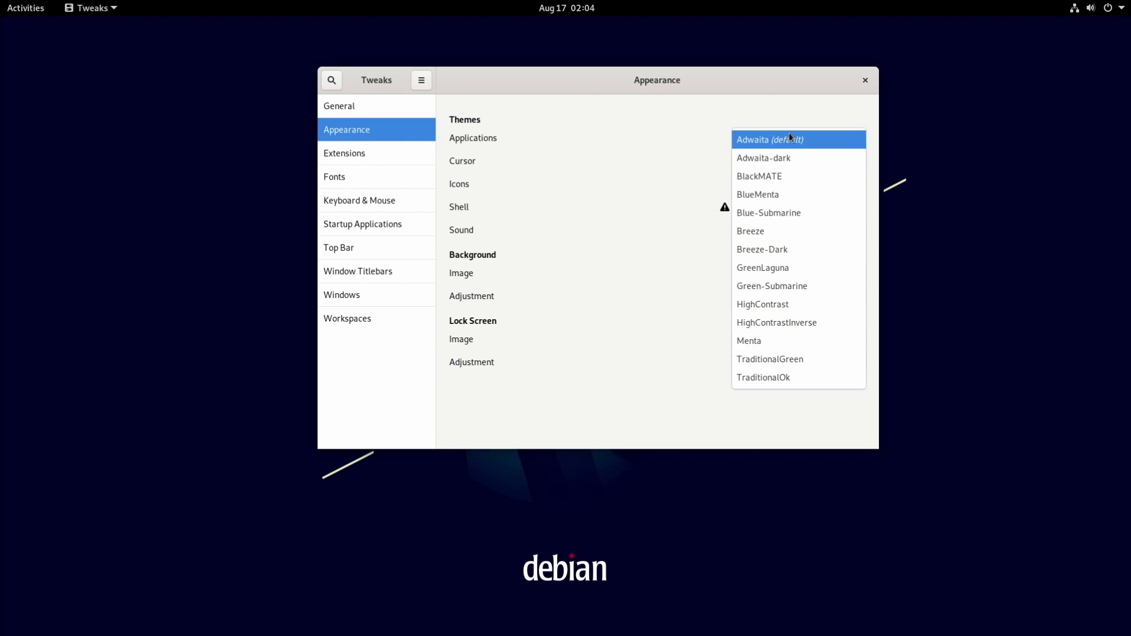
left_click(819, 179)
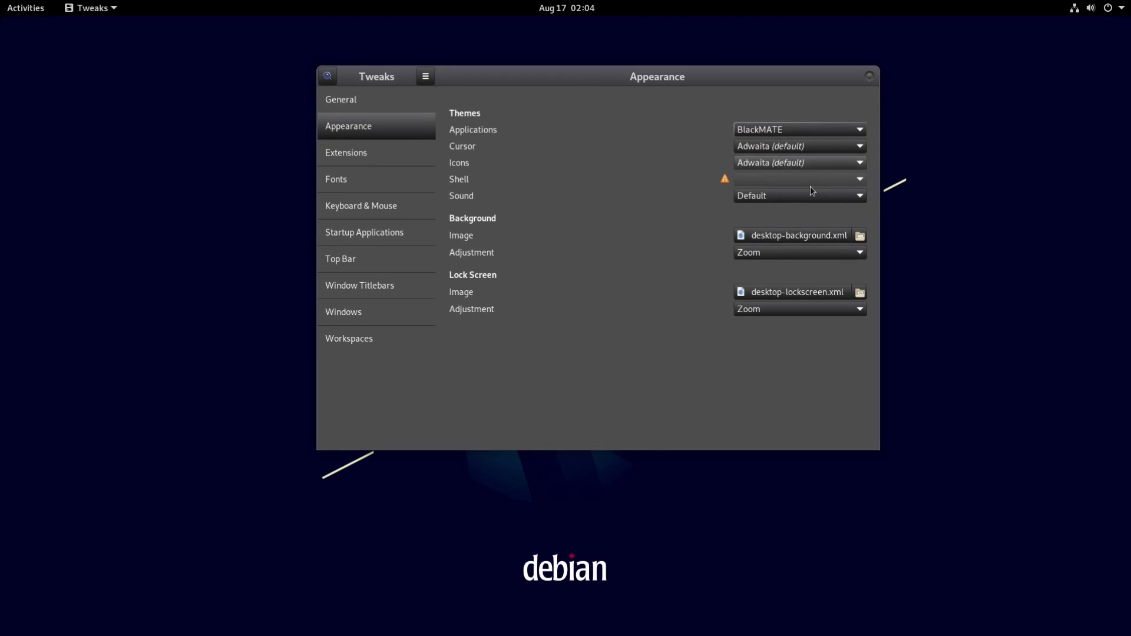
mouse_move(1, 1)
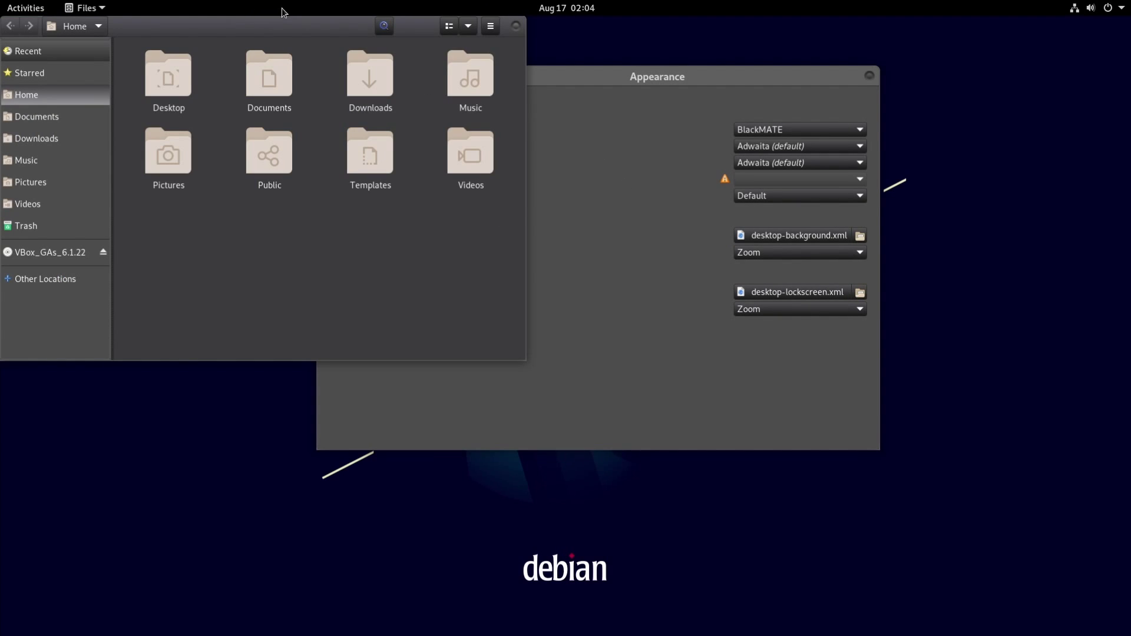
- Try the Breeze, Gnome-dust and Oxygen_Blue icon themes, settling on Breeze-dark
left_click_drag(282, 8, 352, 277)
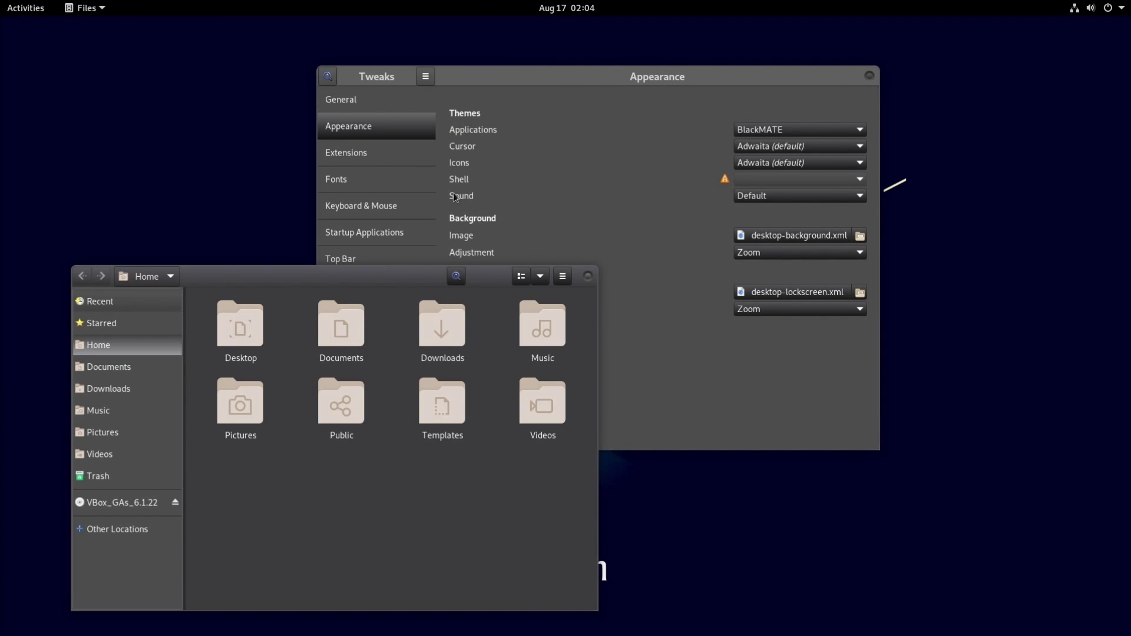
left_click(777, 164)
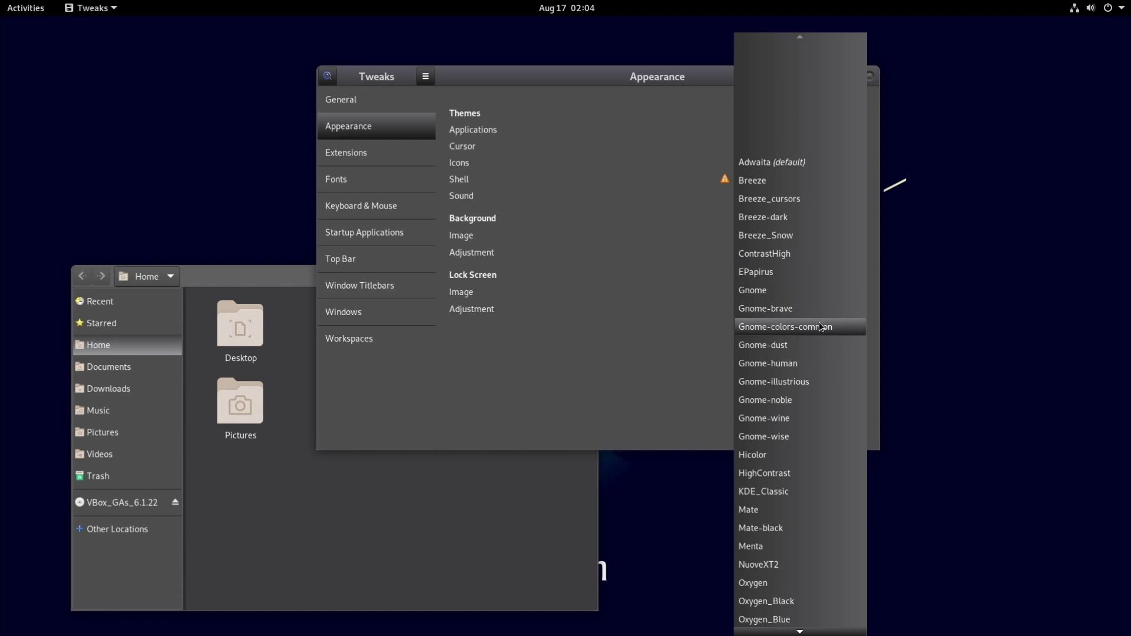
left_click(752, 180)
left_click_drag(252, 278, 226, 258)
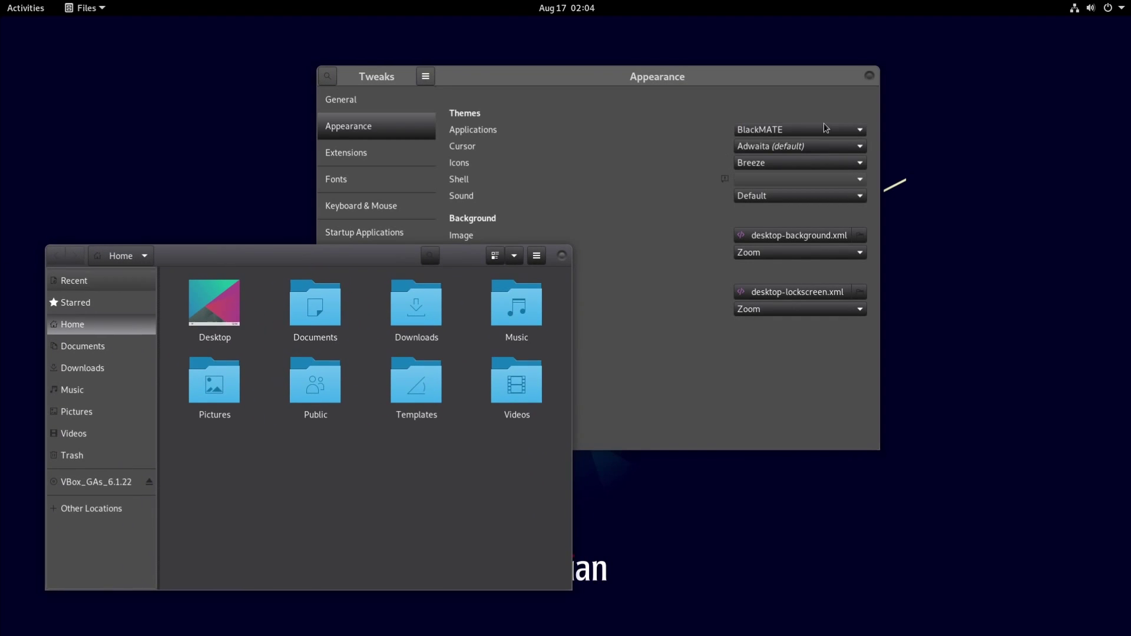
left_click(786, 163)
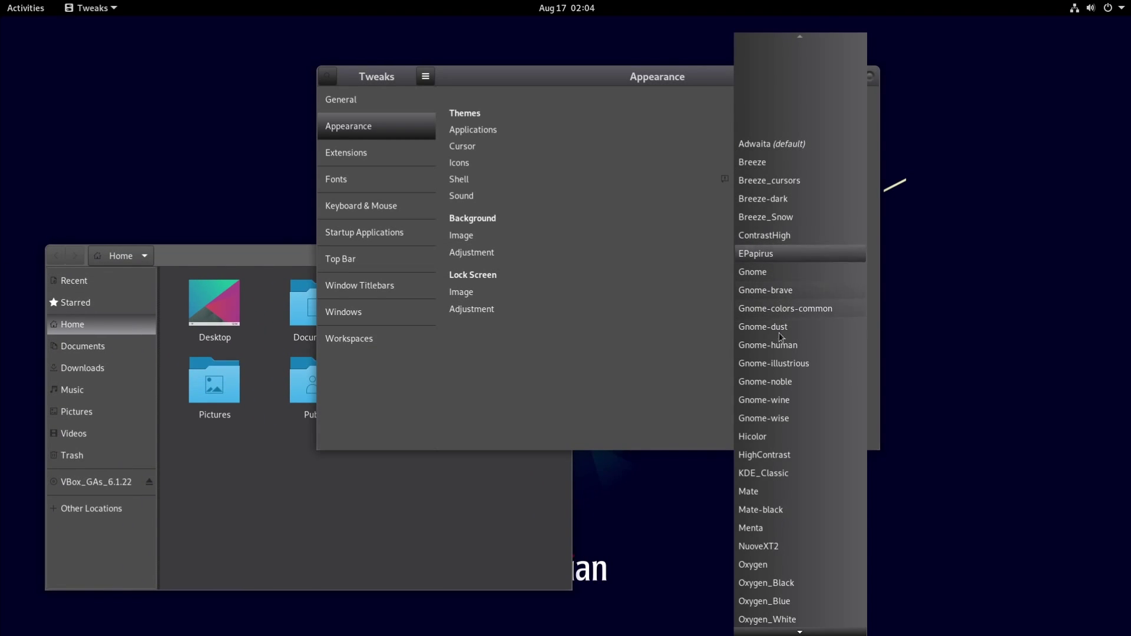
left_click(777, 327)
left_click(790, 163)
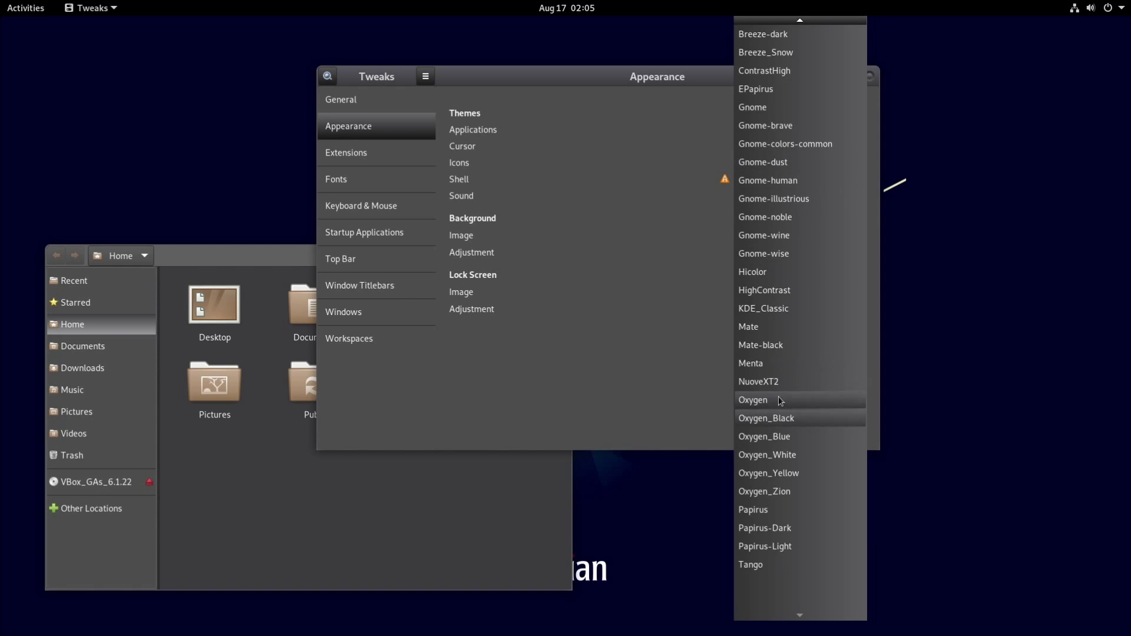
left_click(753, 400)
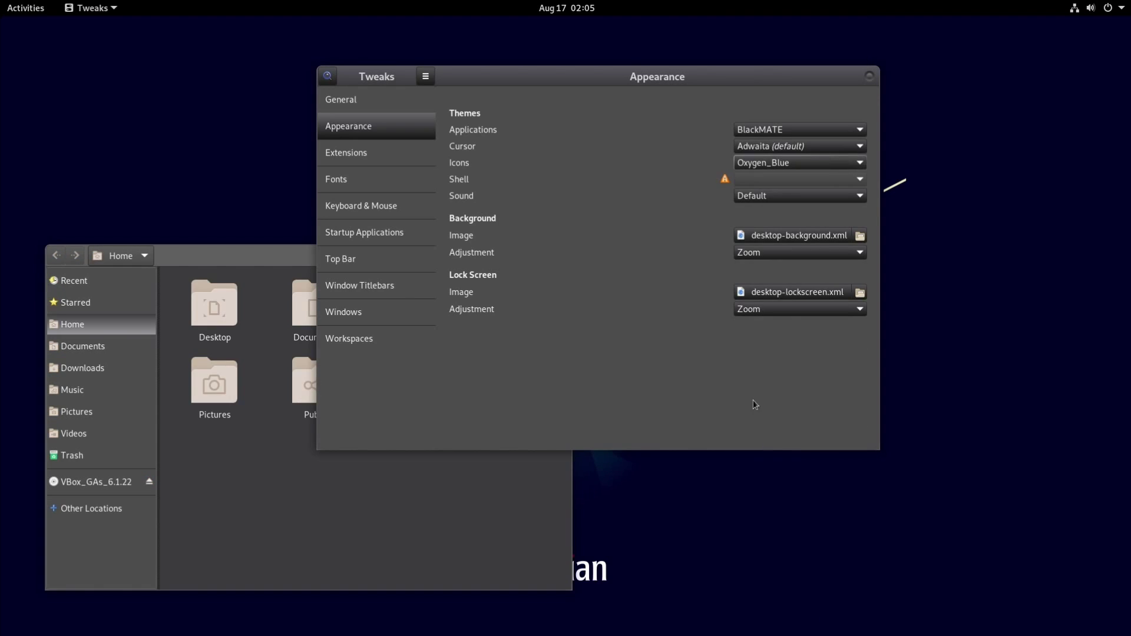
left_click(846, 158)
scroll(799, 154, "up", 10)
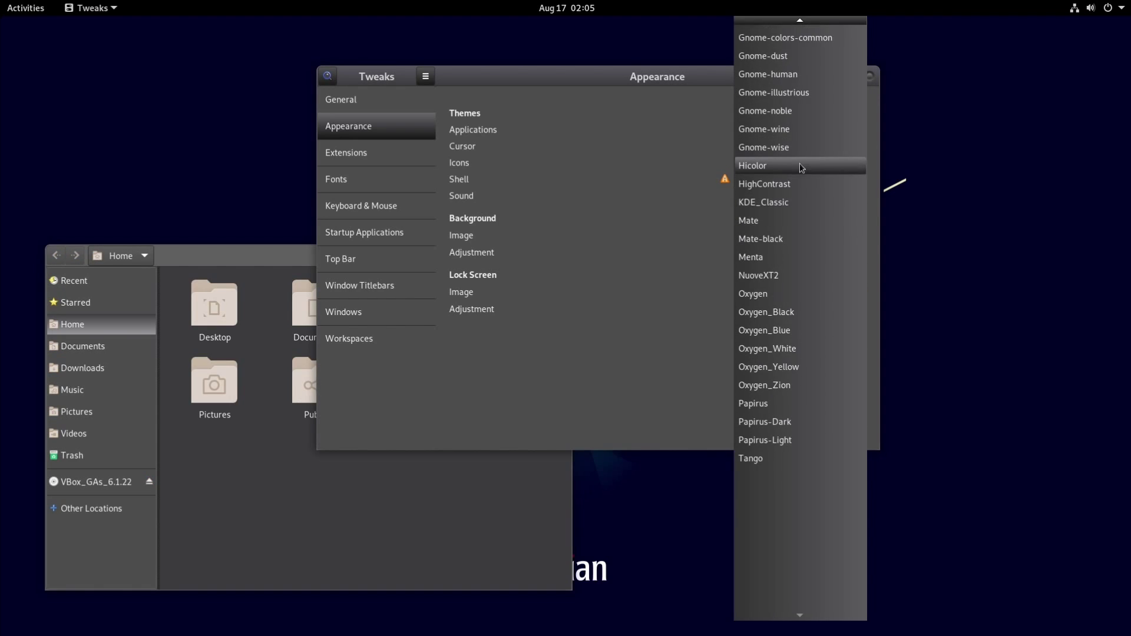
scroll(764, 106, "up", 1)
left_click(764, 107)
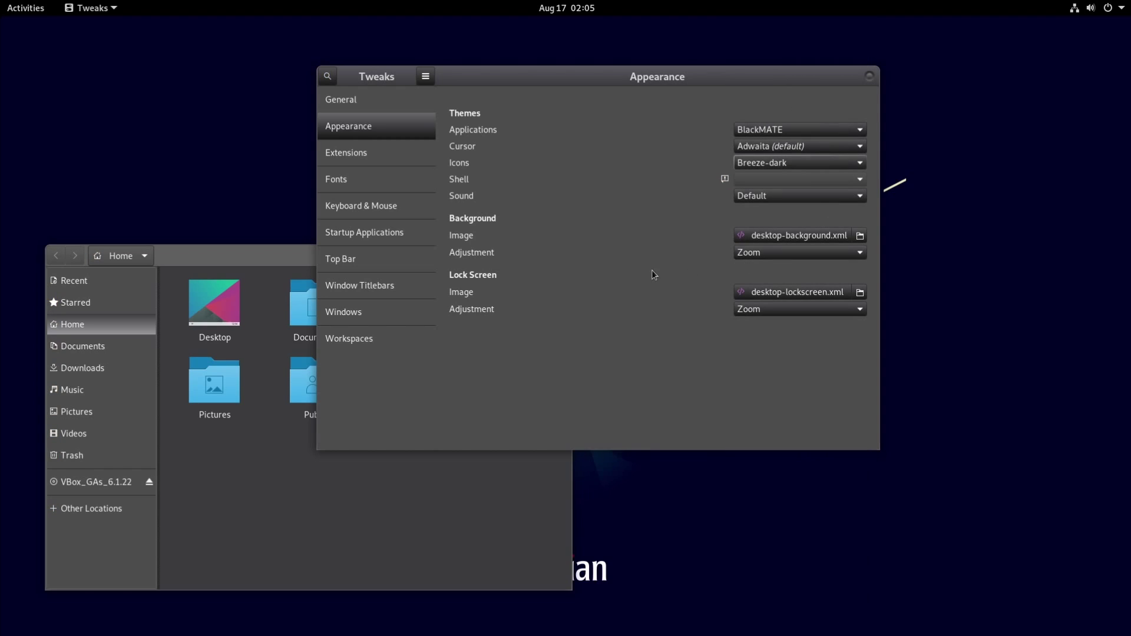
- Set the cursor theme to Breeze_cursors and the Applications theme to Breeze-Dark
left_click(784, 147)
left_click(772, 164)
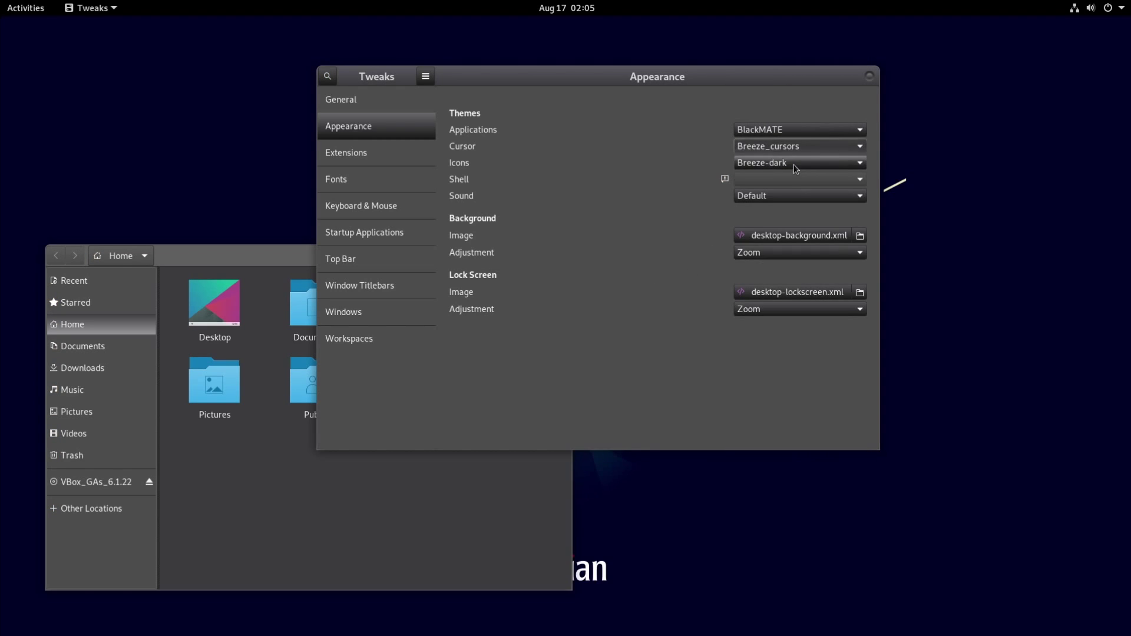
left_click(771, 129)
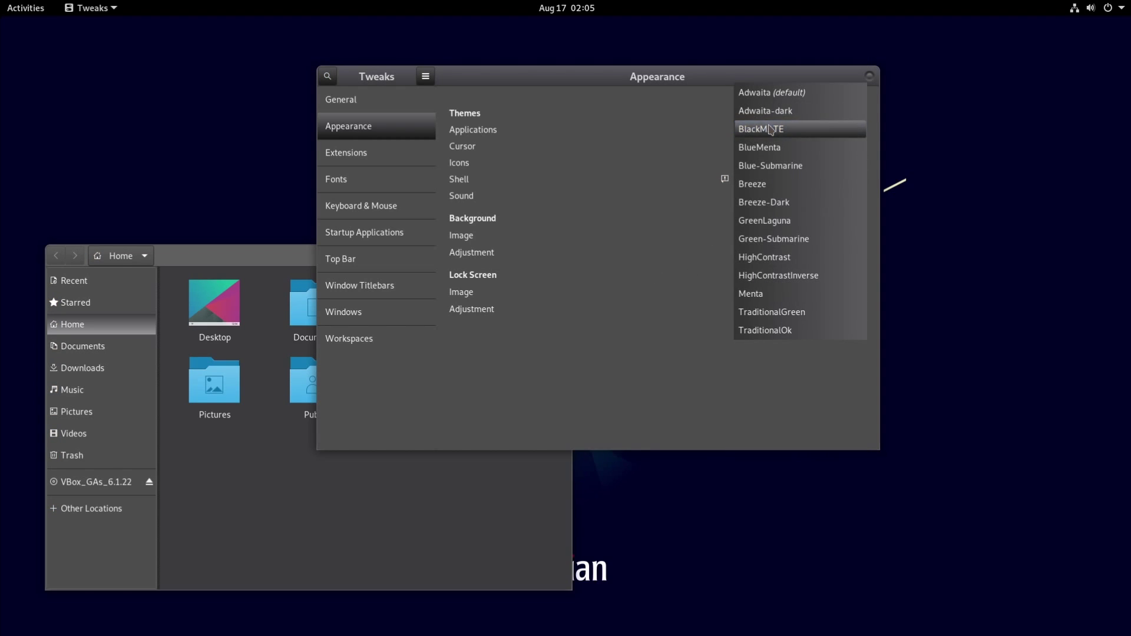
left_click(783, 202)
left_click_drag(673, 75, 804, 63)
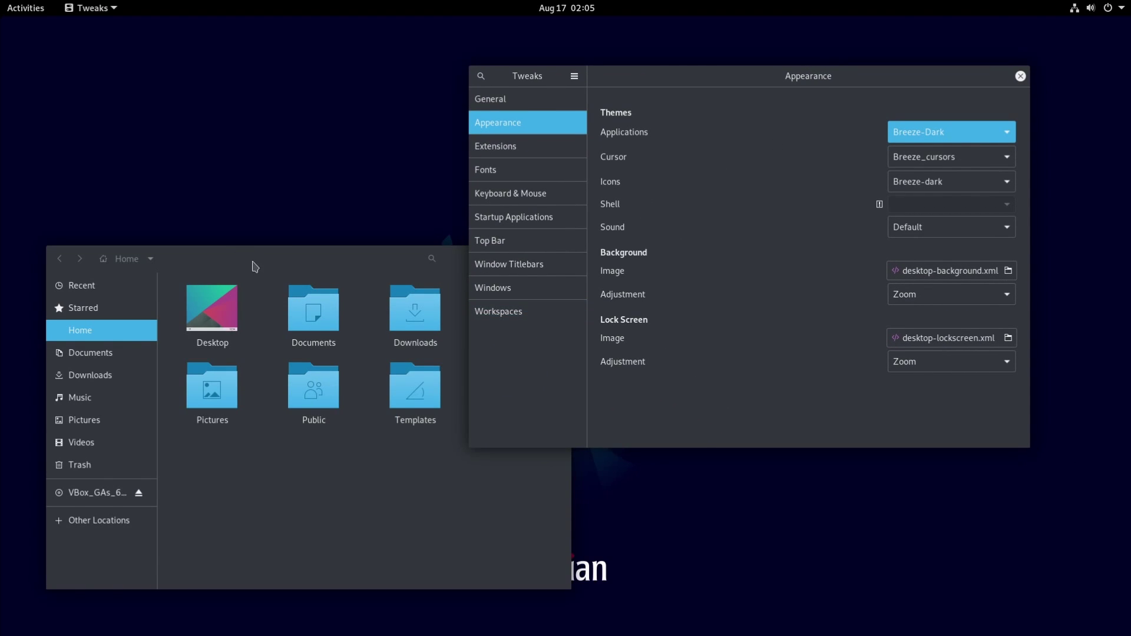
- Move the Files and Tweaks windows higher and scroll through the Extensions list in Tweaks
left_click_drag(254, 262, 288, 211)
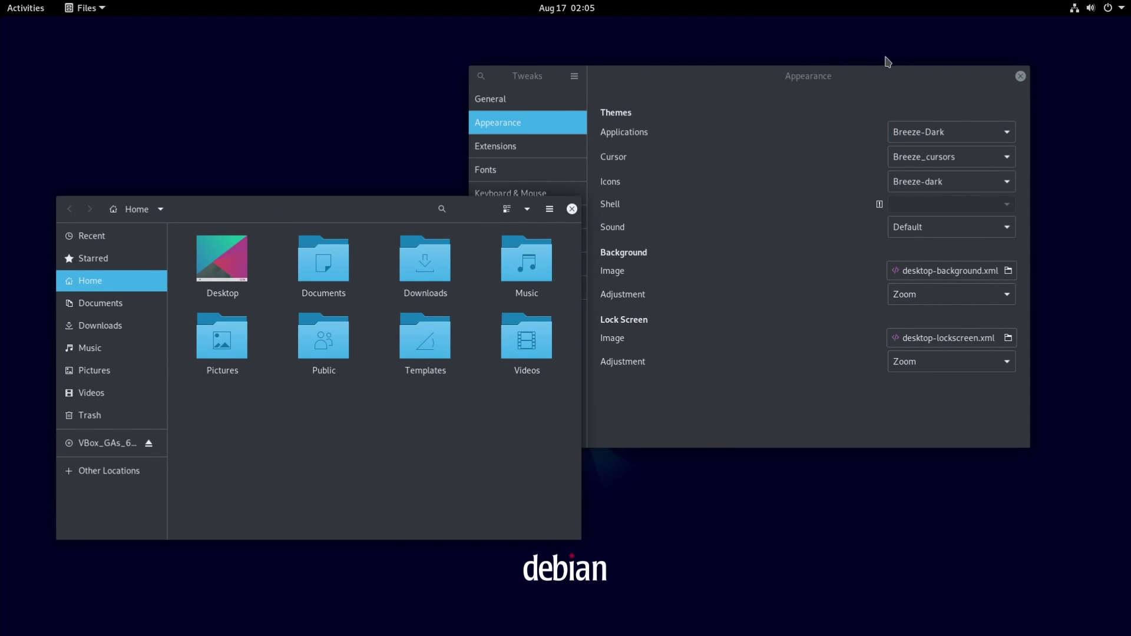
left_click_drag(888, 66, 859, 63)
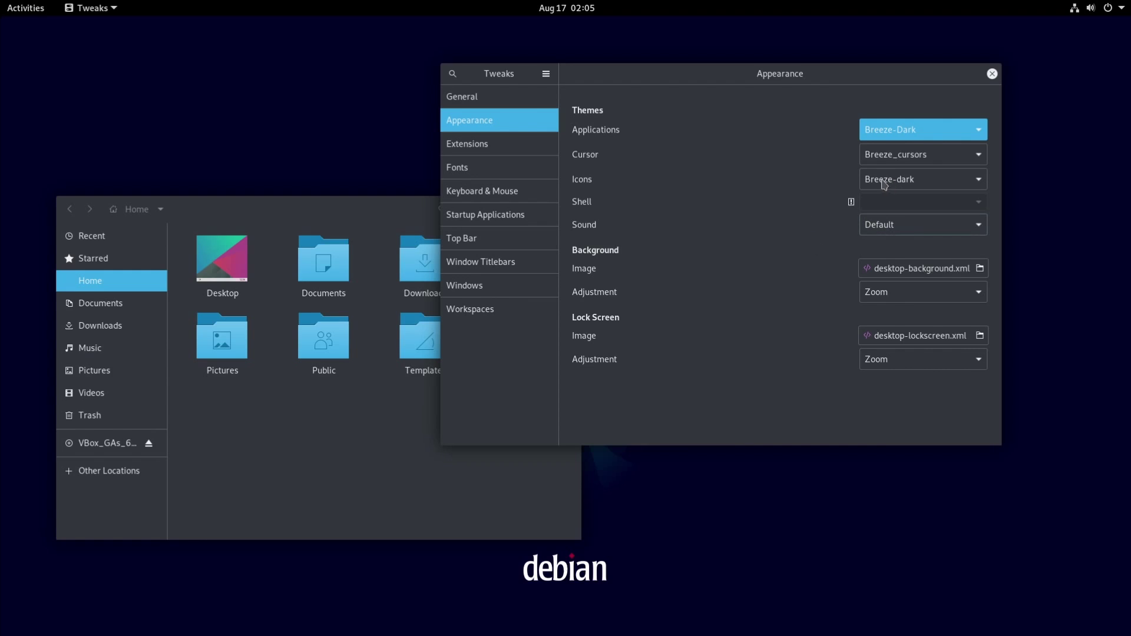
left_click(512, 145)
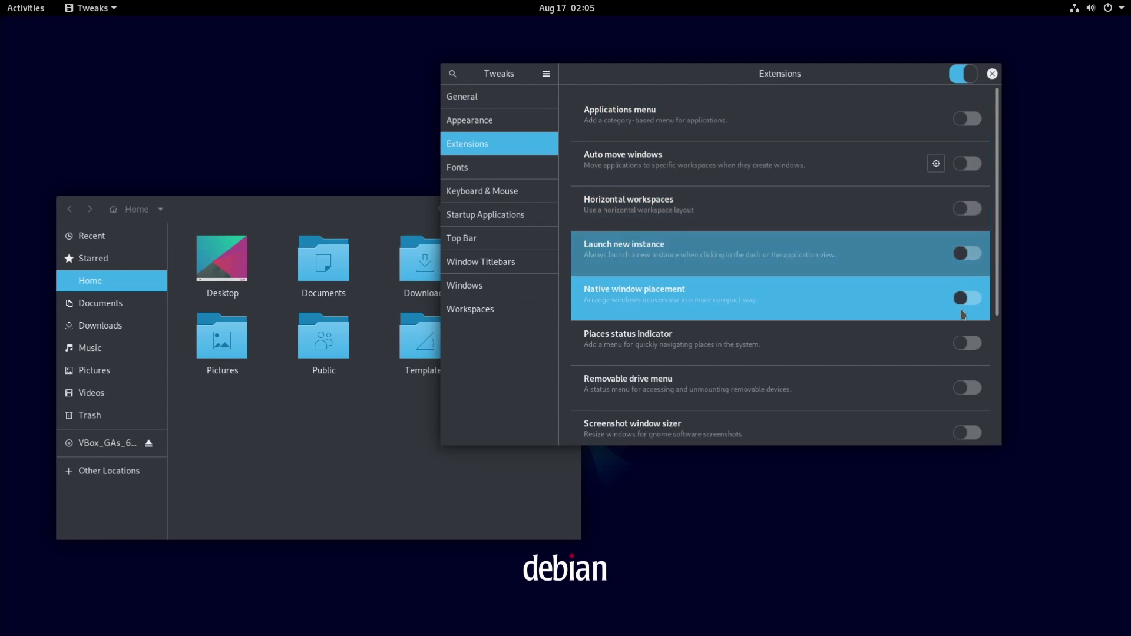
scroll(948, 318, "down", 3)
scroll(948, 306, "down", 2)
scroll(927, 338, "up", 6)
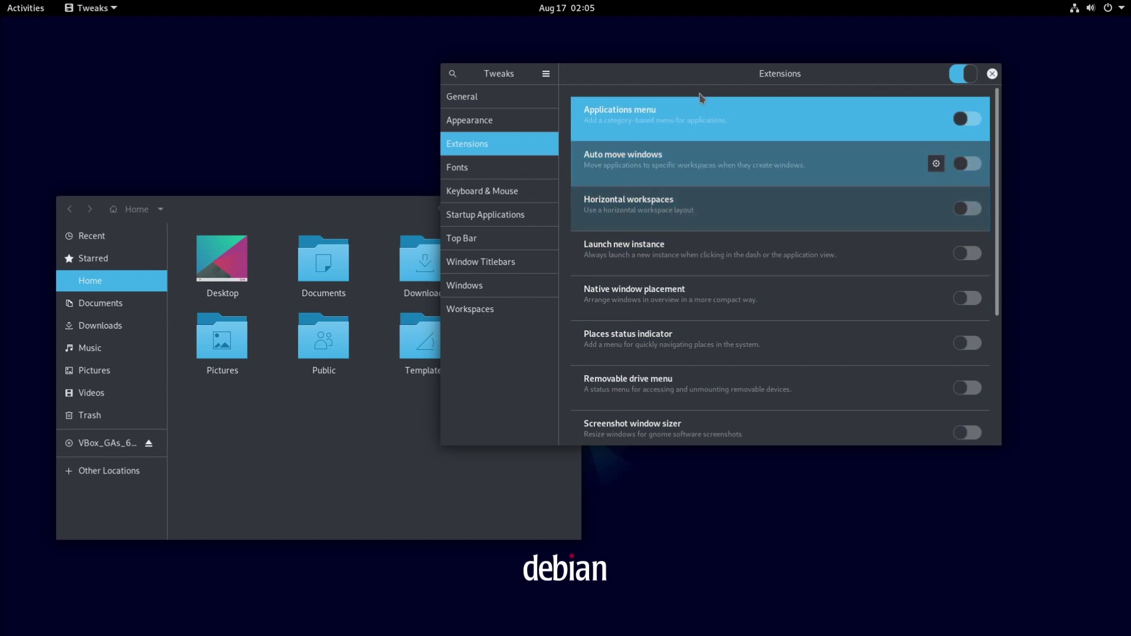
- Browse the Fonts, Keyboard & Mouse and Startup Applications pages, then switch Top Bar Battery Percentage on
left_click(489, 191)
left_click(489, 170)
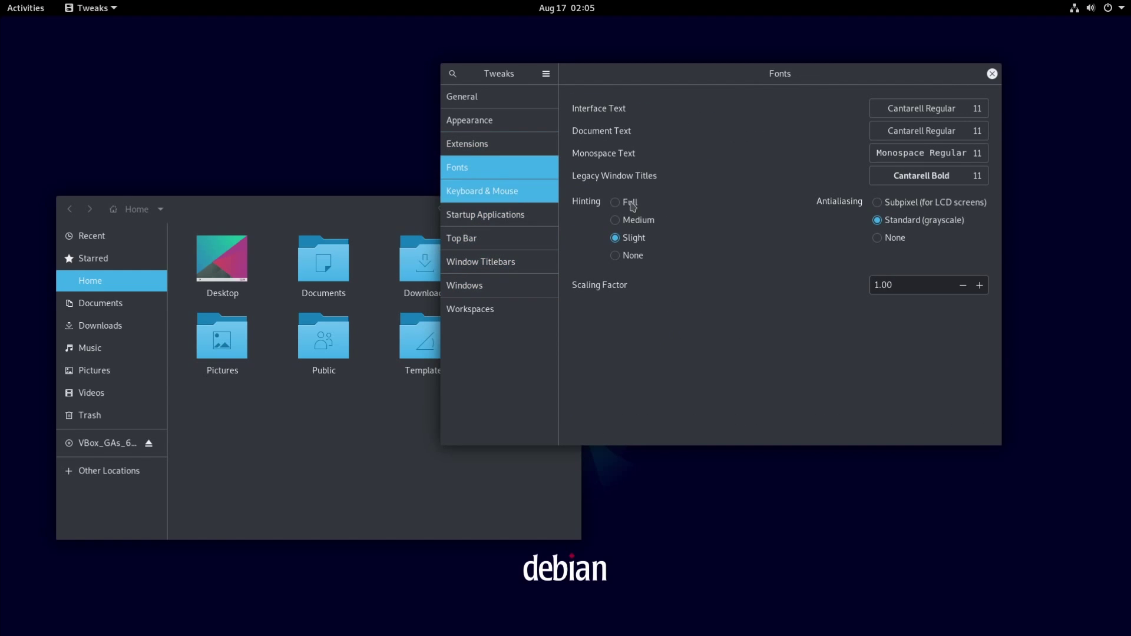
left_click(501, 145)
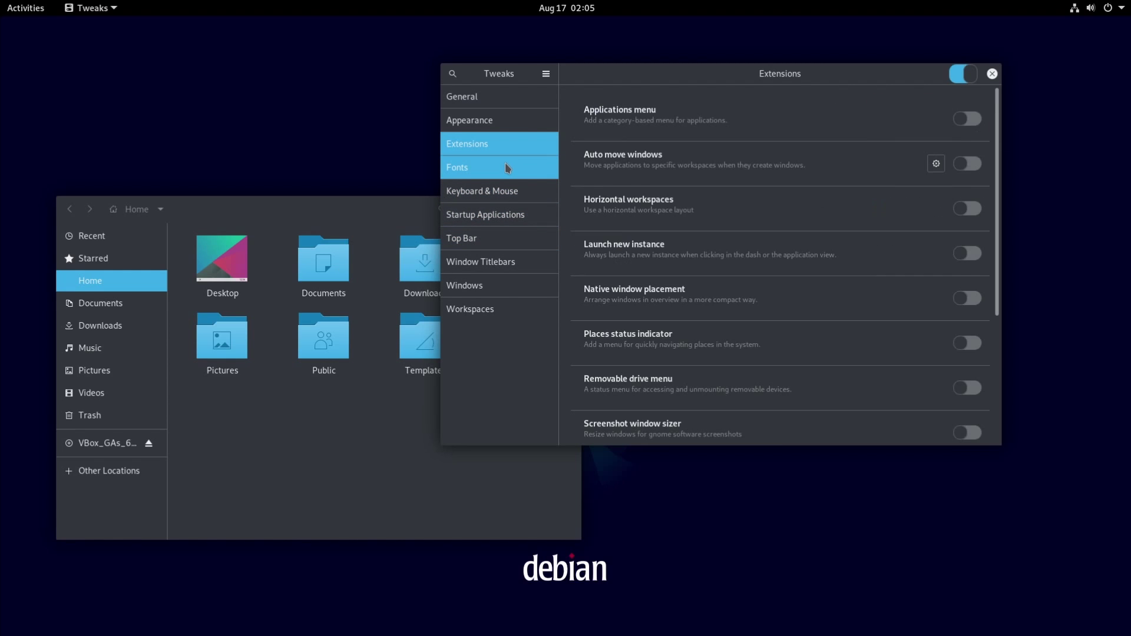
left_click(505, 167)
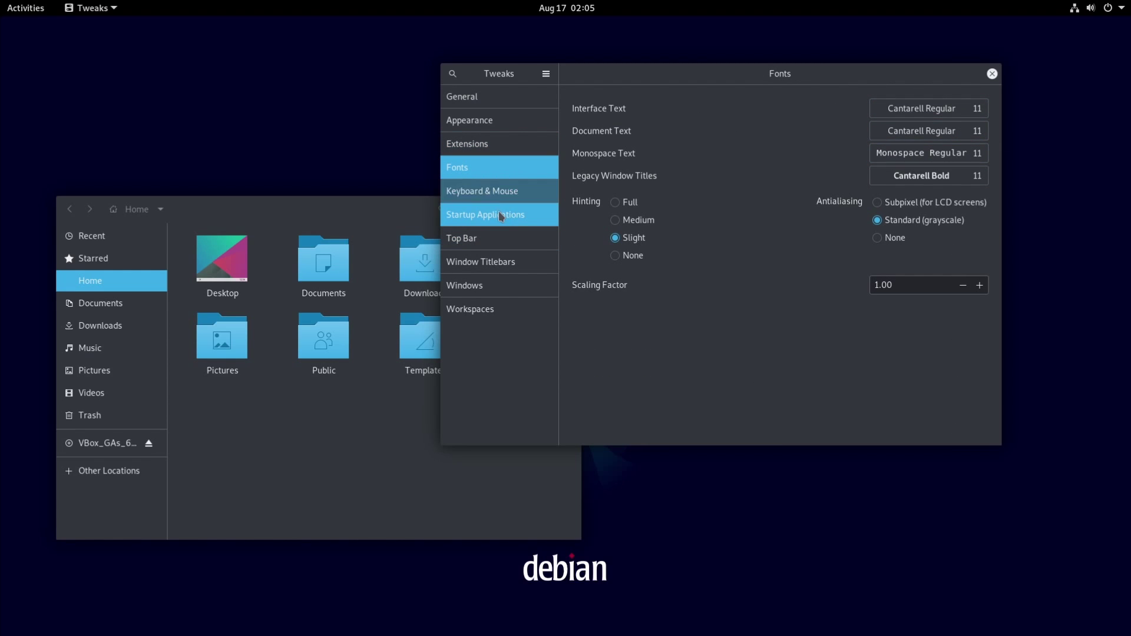
left_click(504, 195)
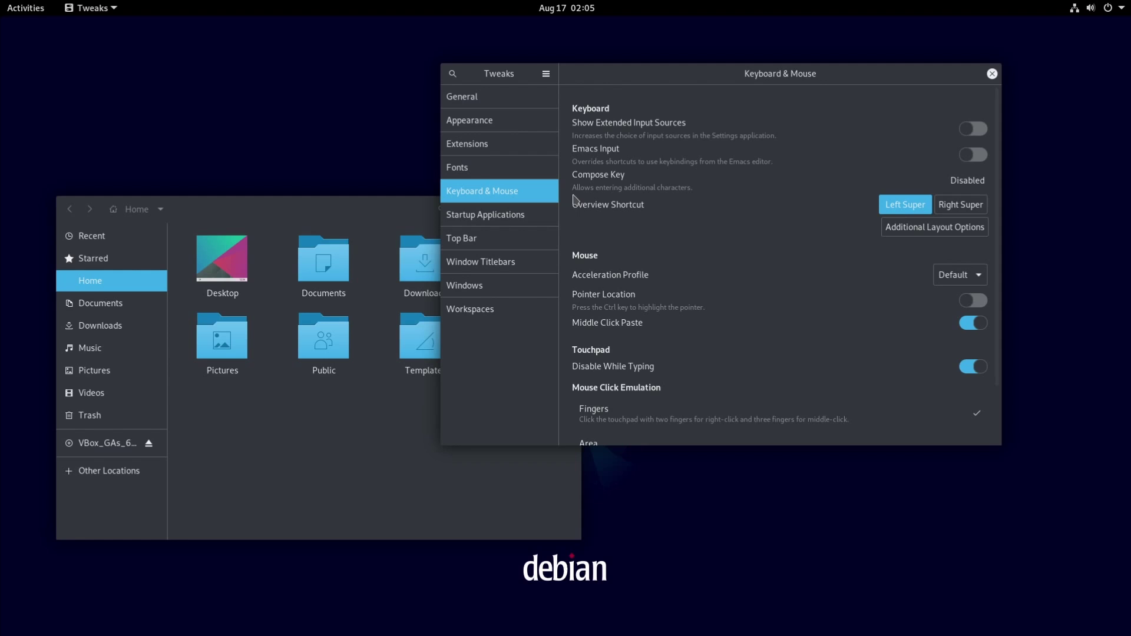
left_click(498, 222)
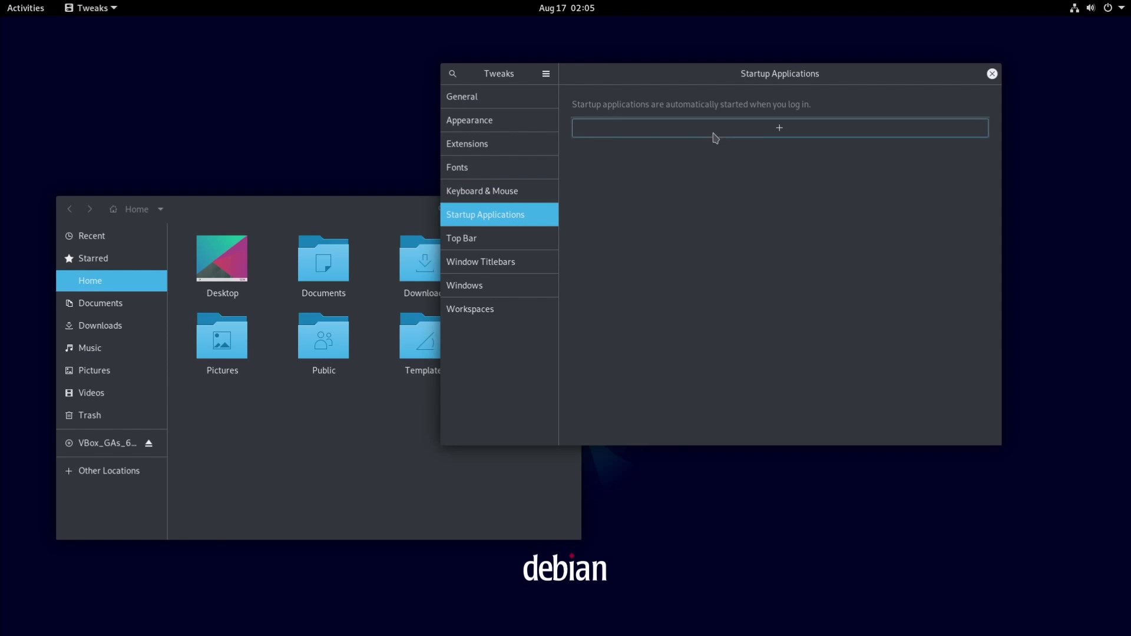
left_click(495, 246)
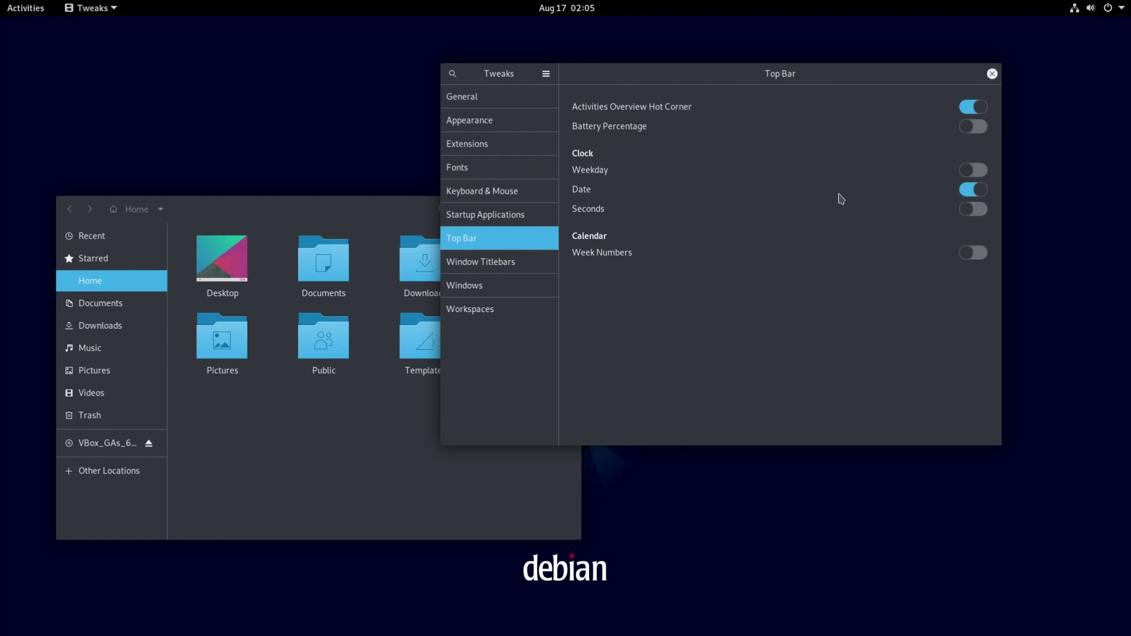
left_click(974, 130)
- Enable the Maximize and Minimize titlebar buttons, keeping their placement on the right
left_click(516, 265)
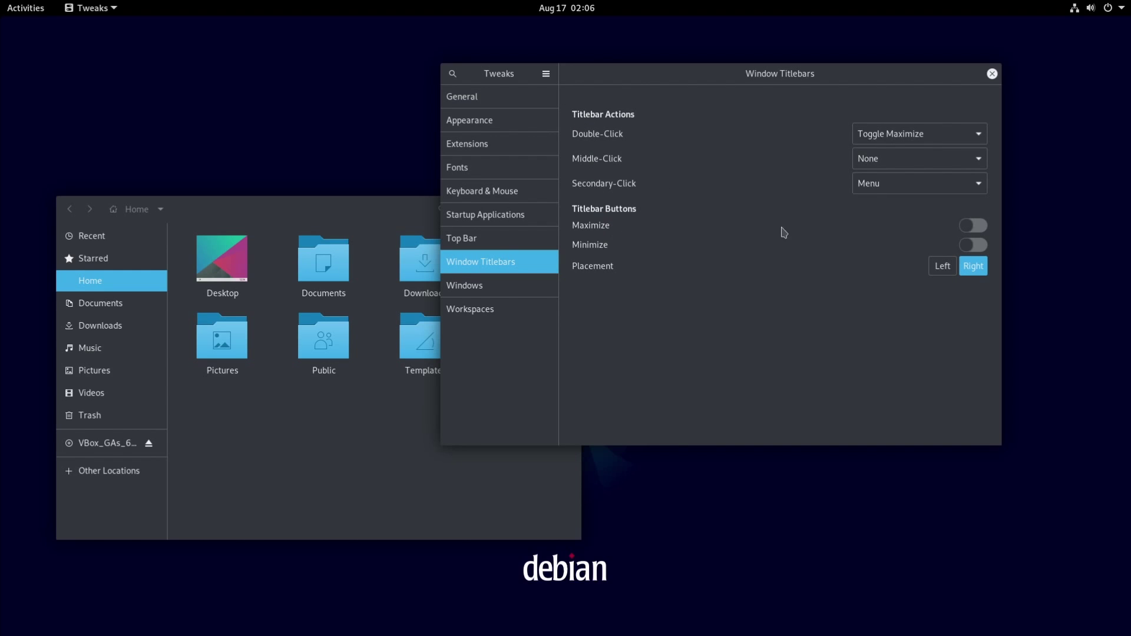
left_click(974, 225)
left_click(973, 244)
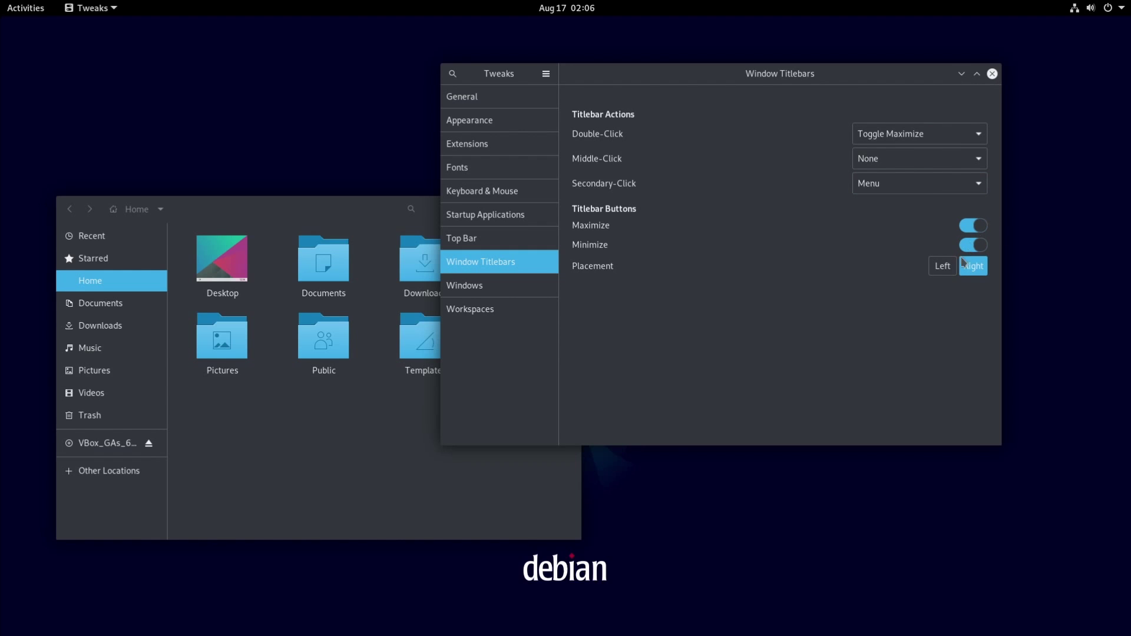
left_click(943, 266)
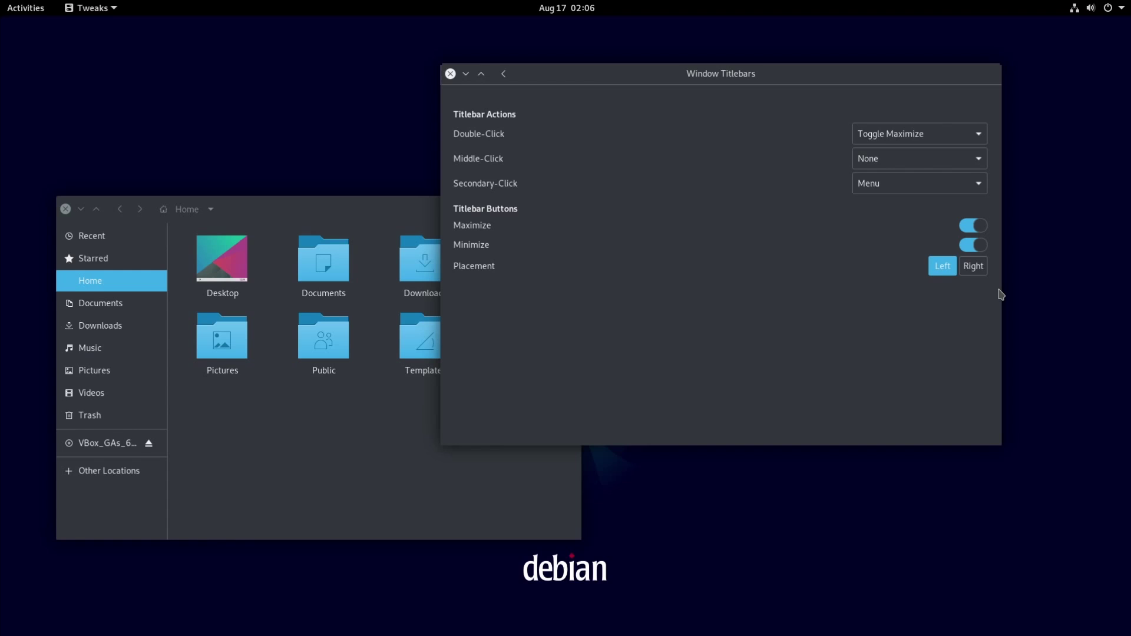
left_click(974, 266)
- Turn on Center New Windows in the Windows settings
left_click(501, 285)
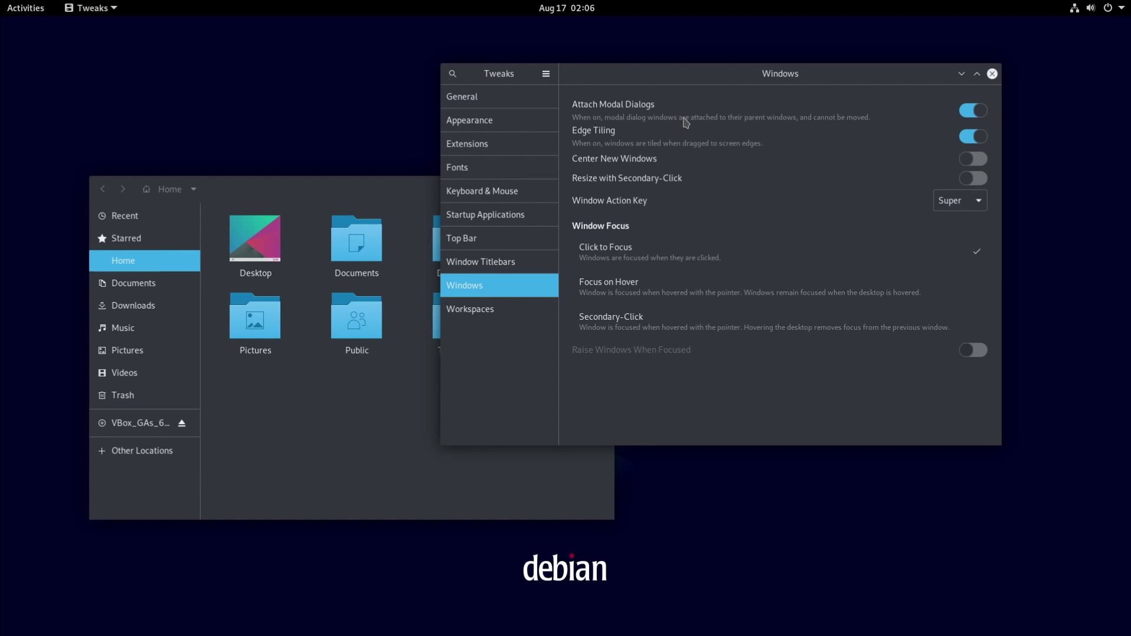
left_click(507, 310)
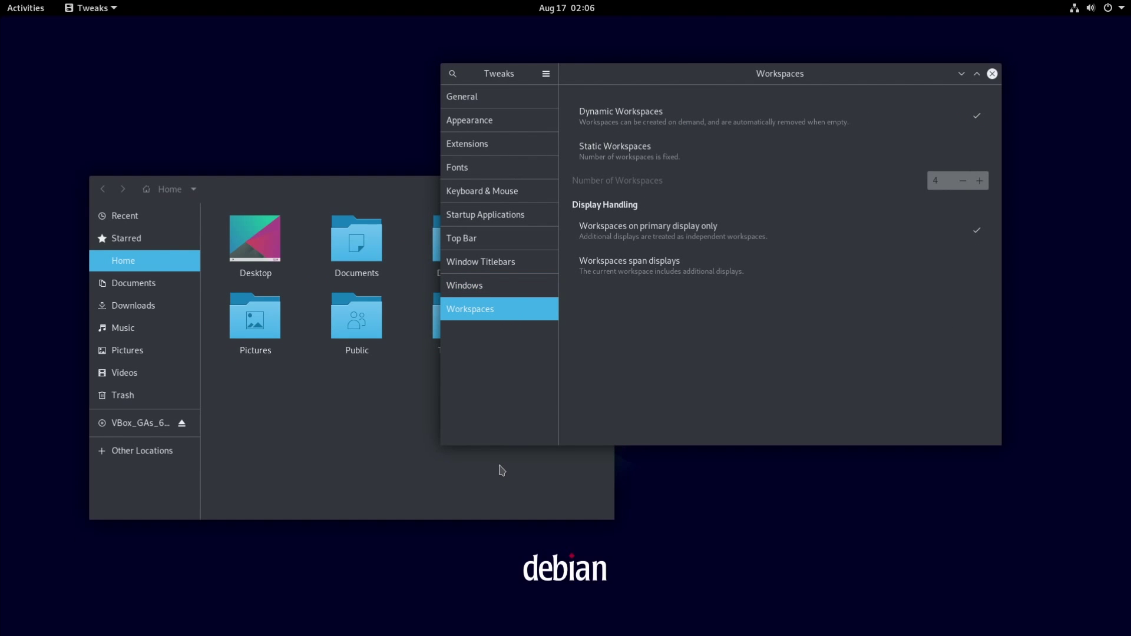
left_click(500, 285)
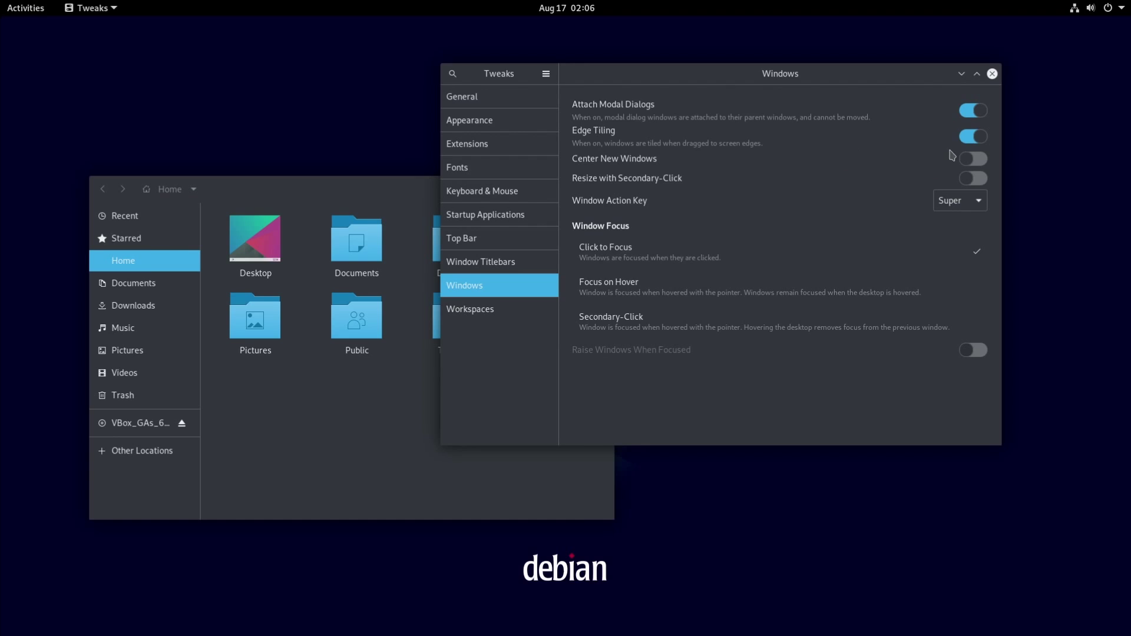
left_click(969, 159)
- Close Tweaks and Files, then launch Firefox ESR from the Activities dash
left_click(992, 73)
left_click(605, 189)
left_click(26, 7)
left_click(6, 155)
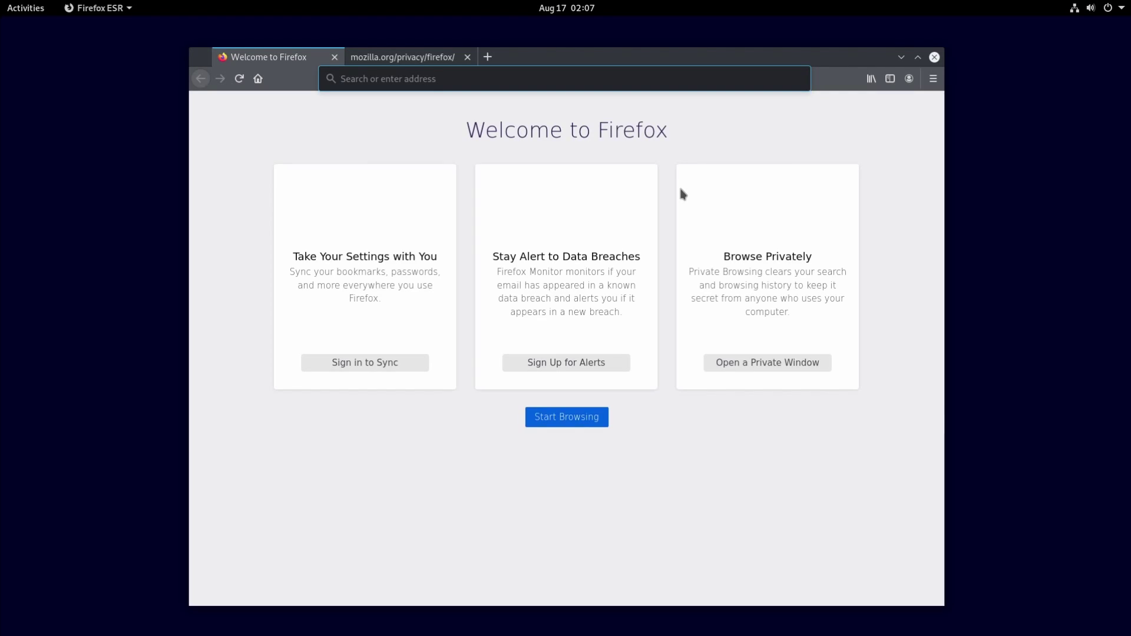
- Close Firefox ESR and confirm closing both of its tabs
left_click(934, 57)
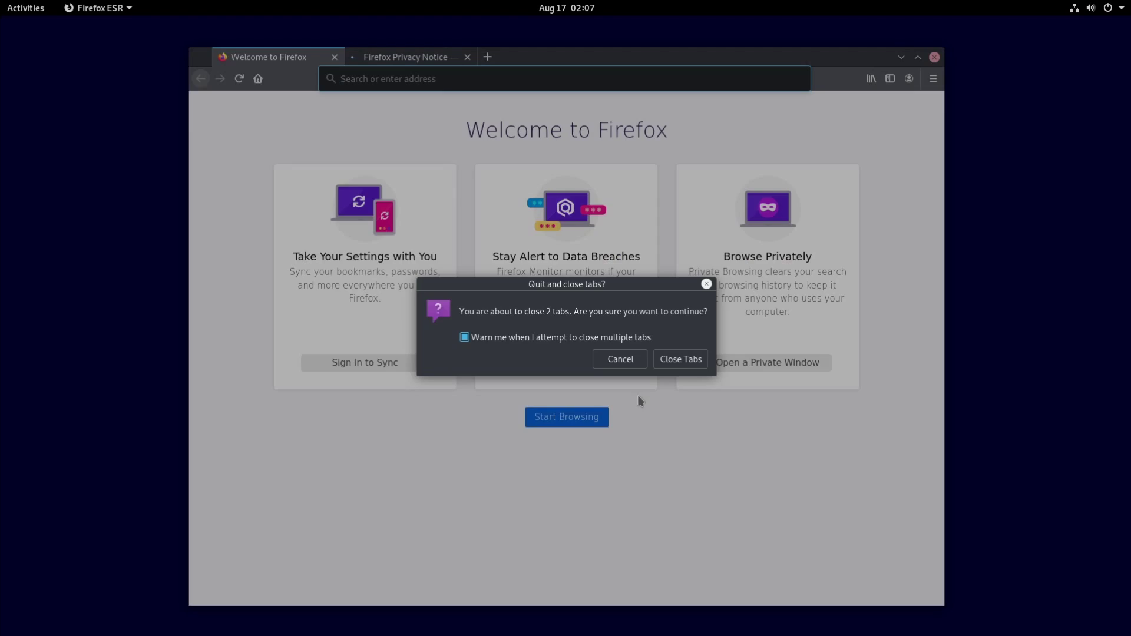
left_click(664, 366)
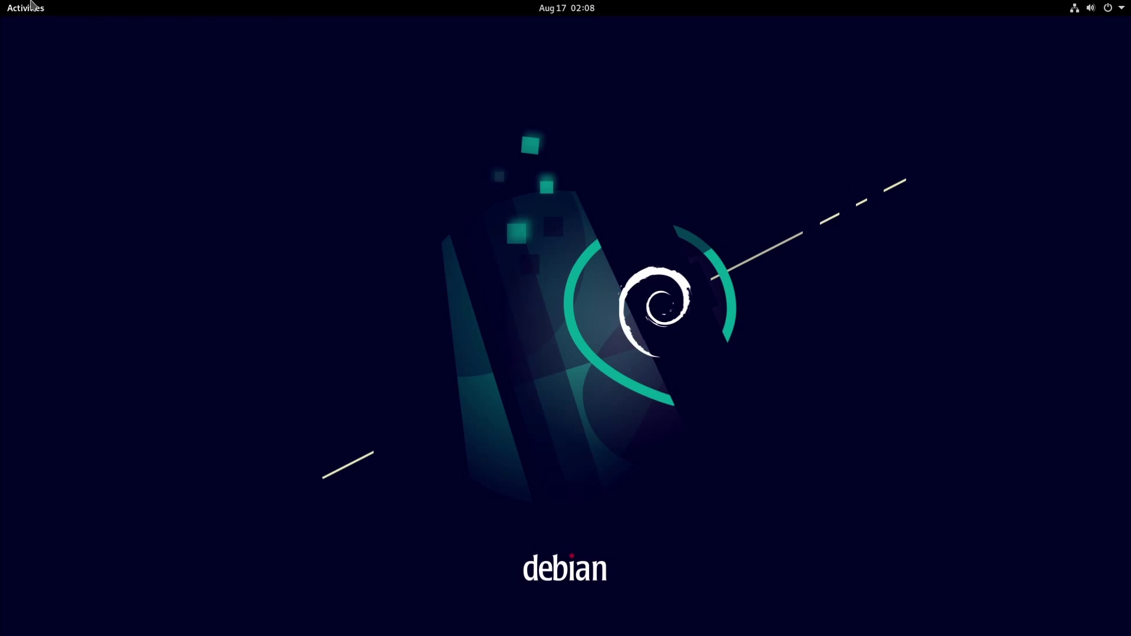
left_click(31, 5)
left_click(32, 540)
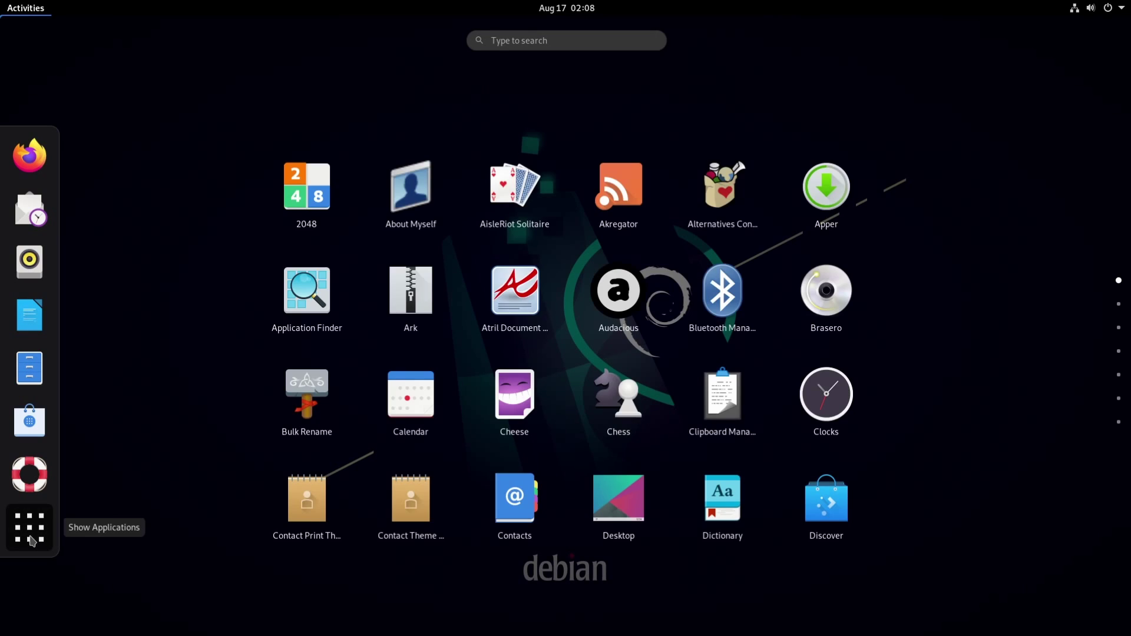
left_click(212, 434)
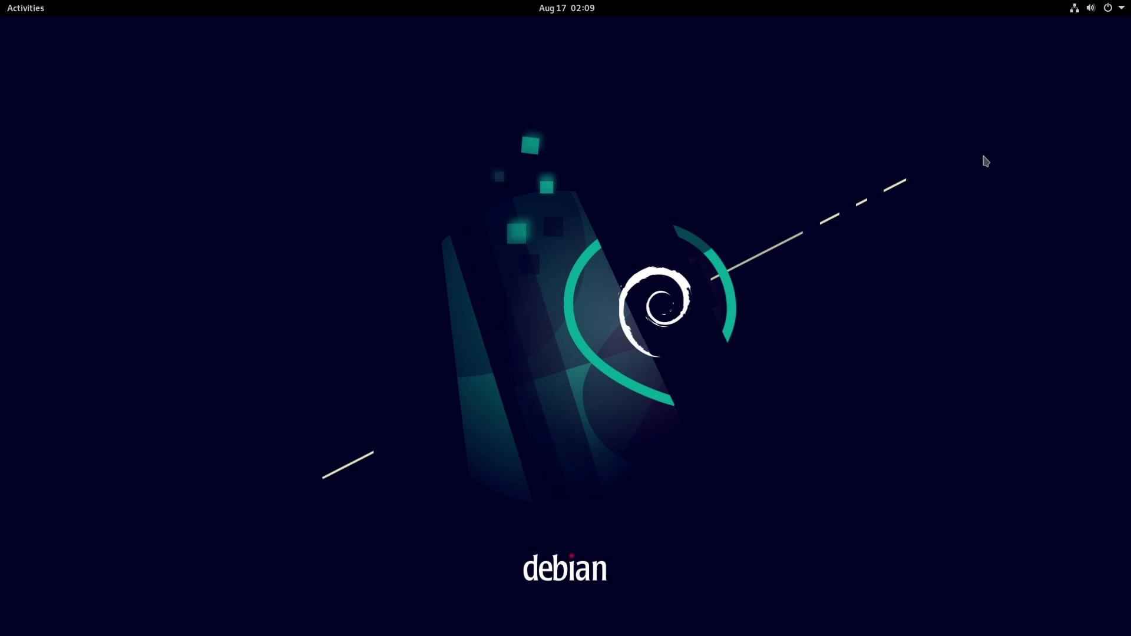